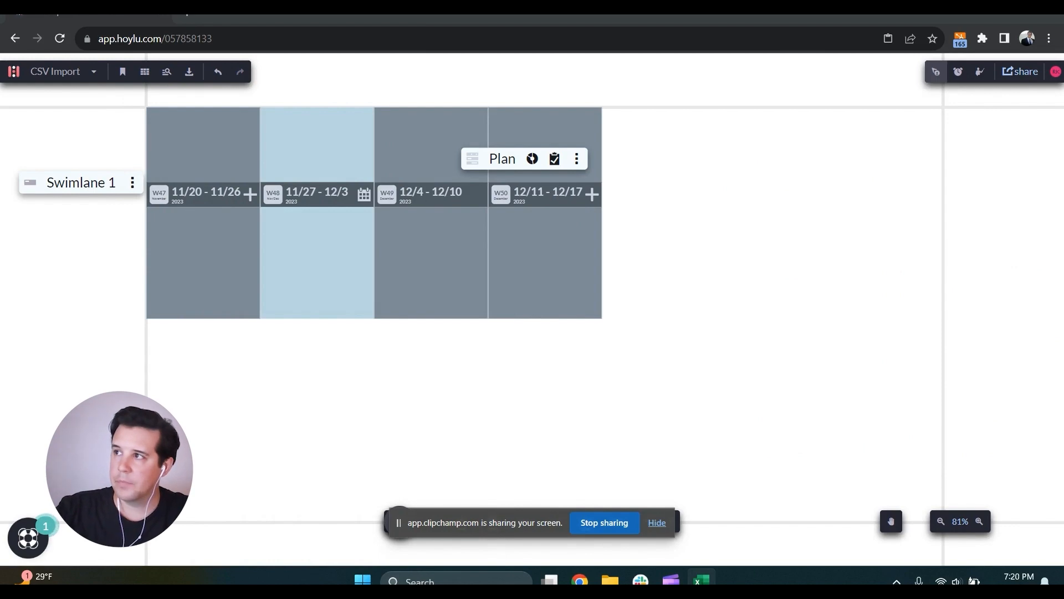
# Switch to the Excel sample file and examine its column headers from taskId through Successor
pyautogui.moveTo(1063, 191); pyautogui.dragTo(807, 40)
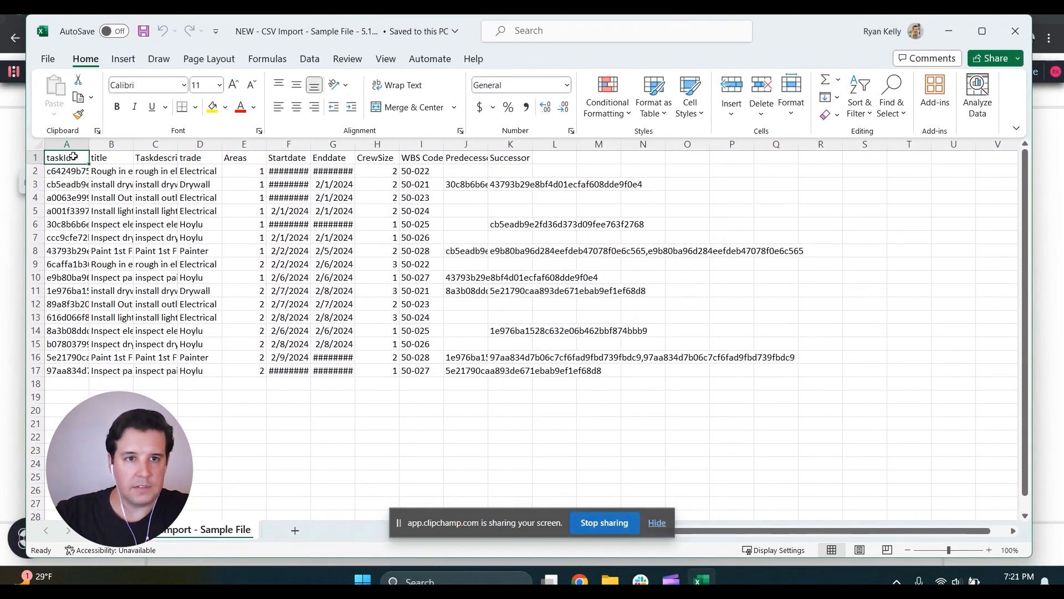
pyautogui.click(114, 159)
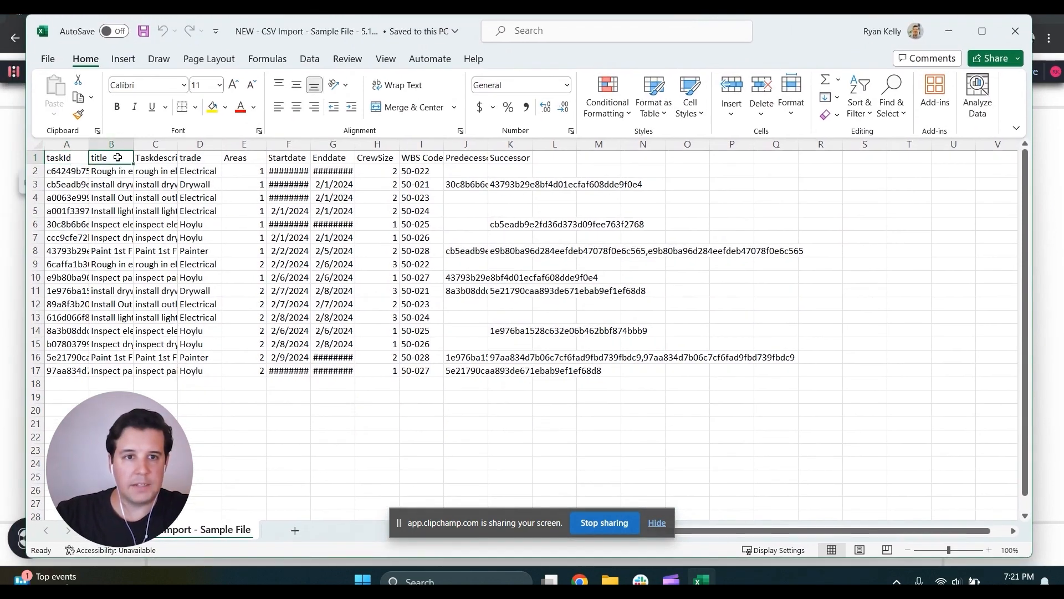
pyautogui.click(169, 160)
pyautogui.click(198, 162)
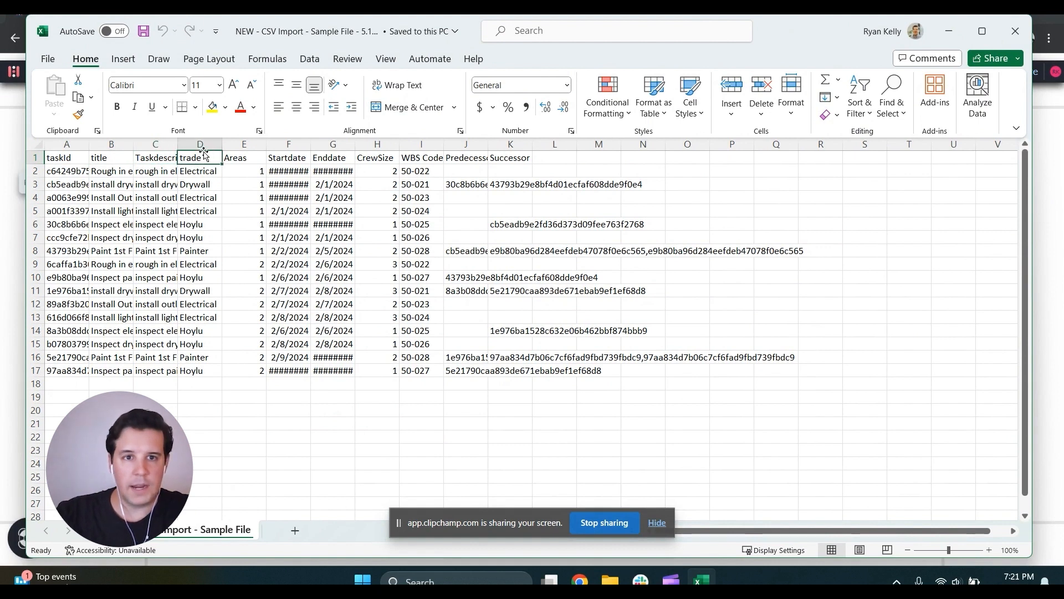
pyautogui.click(242, 159)
pyautogui.click(289, 155)
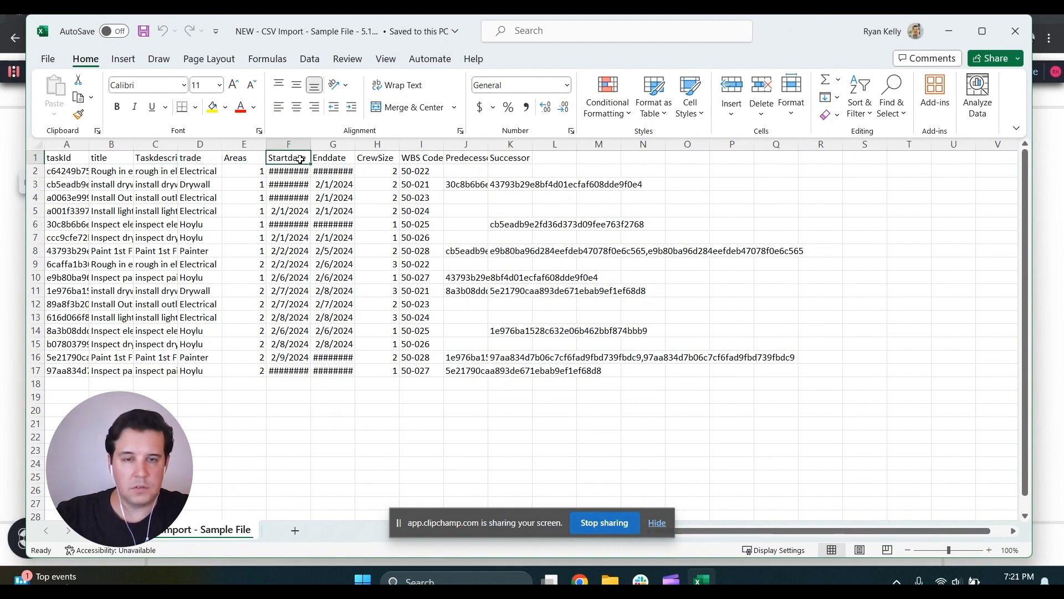
pyautogui.click(337, 158)
pyautogui.click(386, 161)
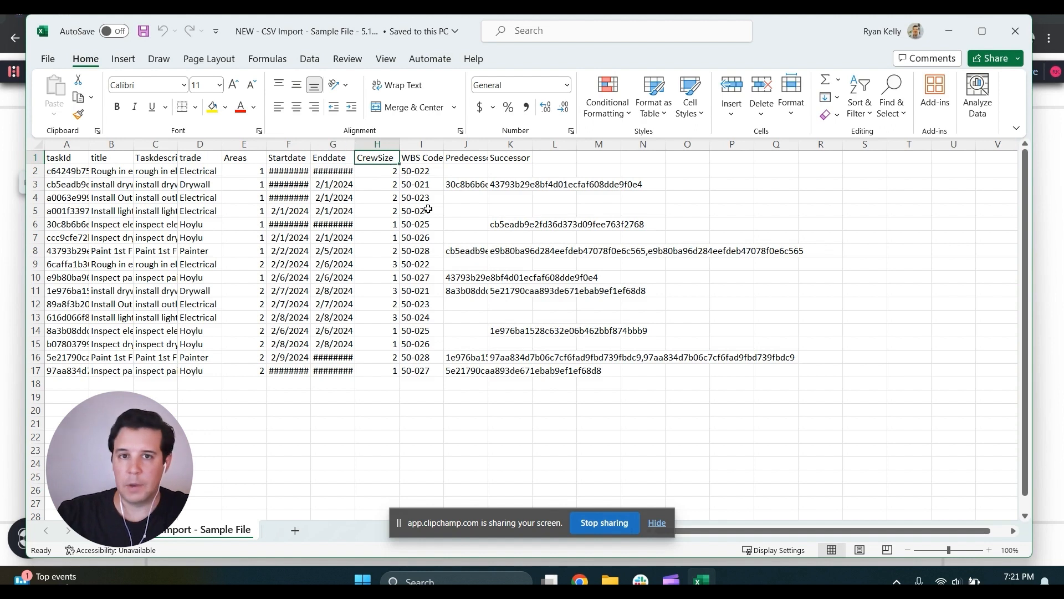
pyautogui.click(430, 161)
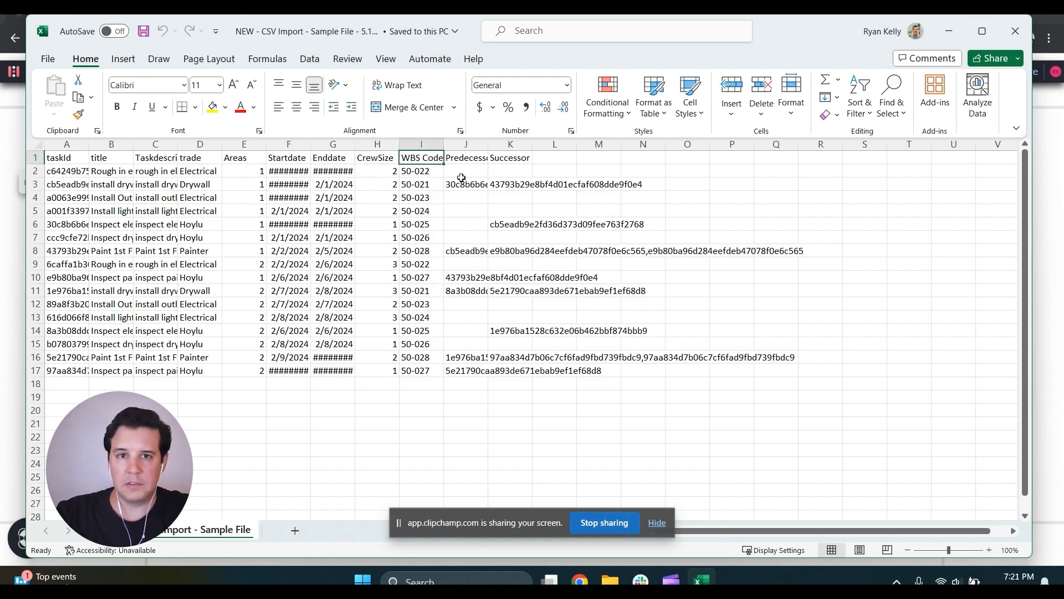
pyautogui.click(474, 157)
pyautogui.click(514, 158)
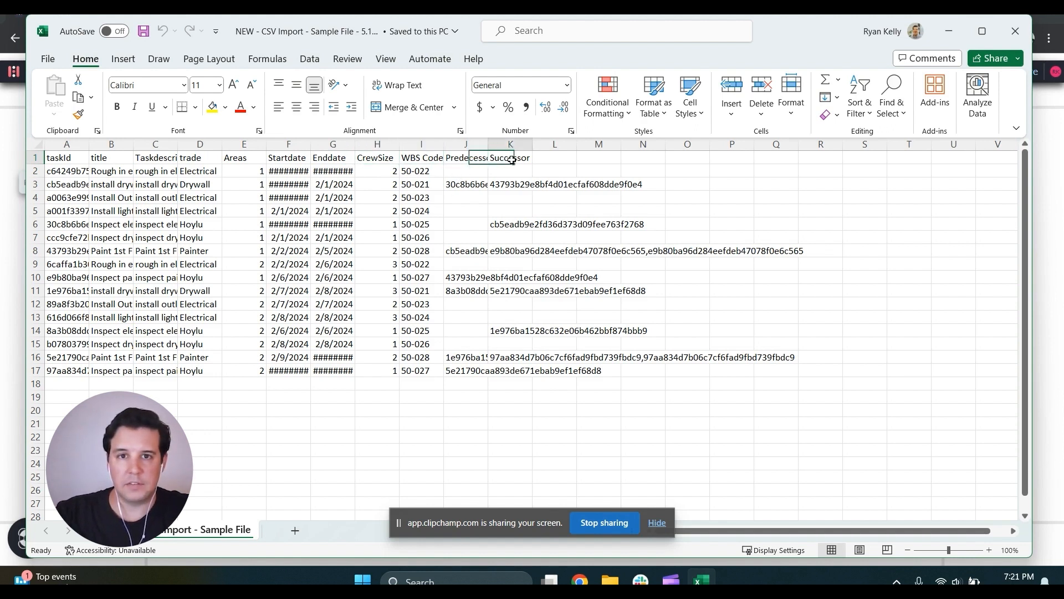
pyautogui.click(459, 160)
pyautogui.click(517, 156)
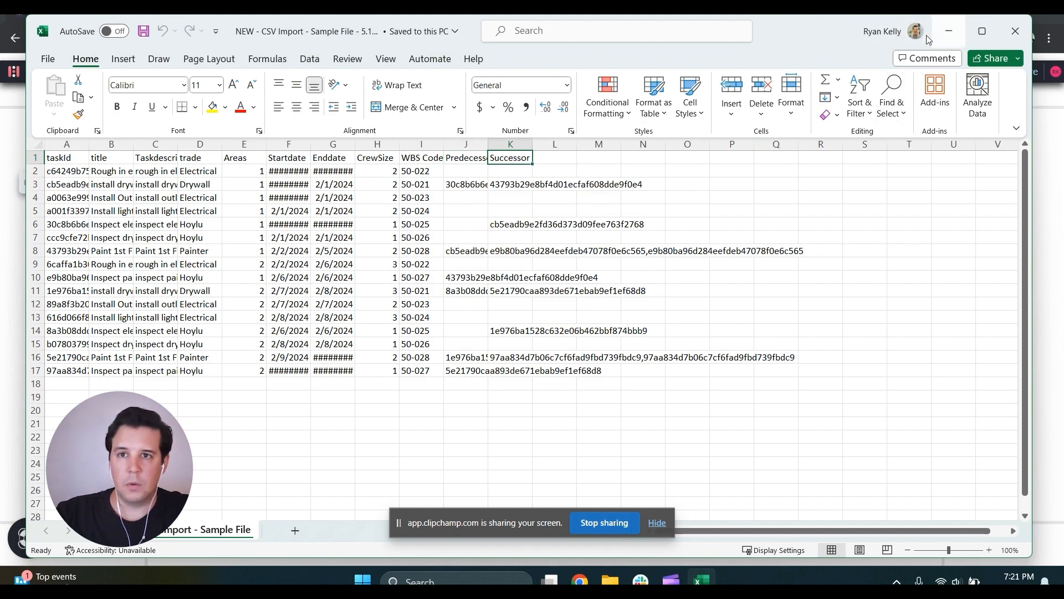
pyautogui.click(949, 31)
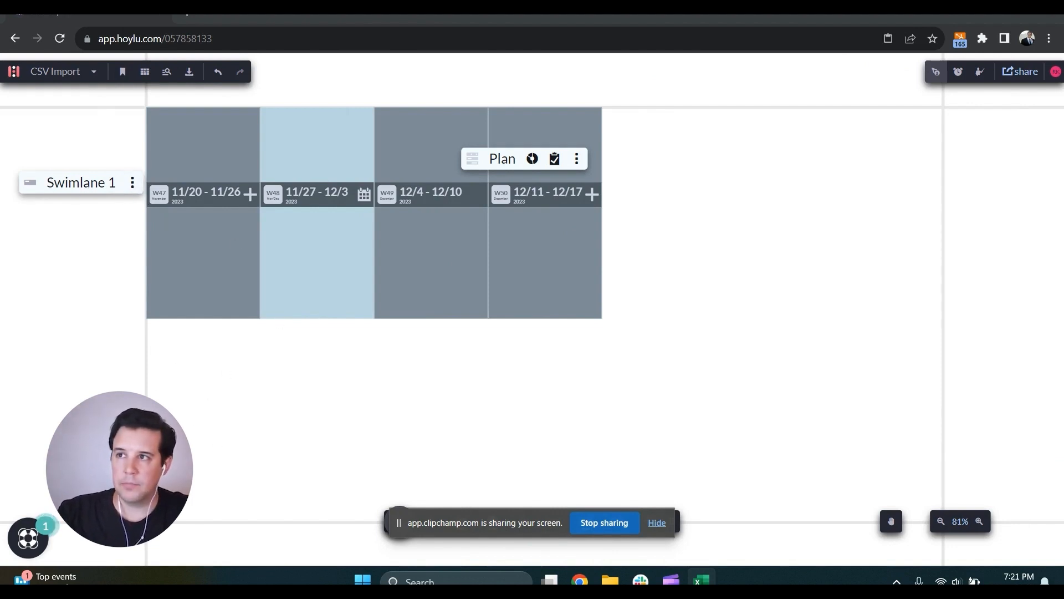
# In the plan's swimlane settings, rename Swimlane 1 as Area 1 and give it a green color
pyautogui.click(577, 160)
pyautogui.click(519, 210)
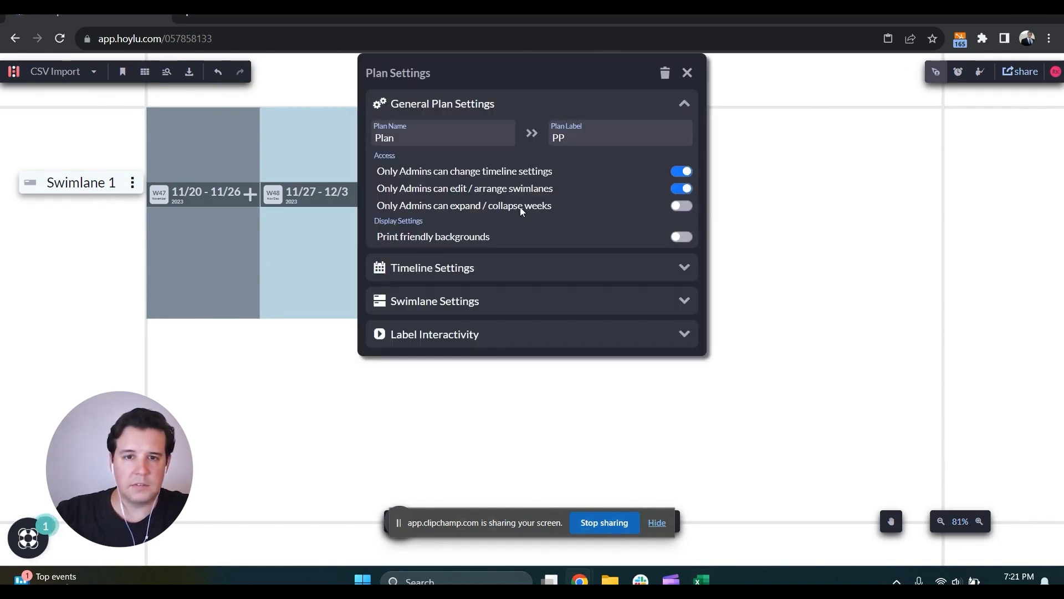
pyautogui.click(435, 302)
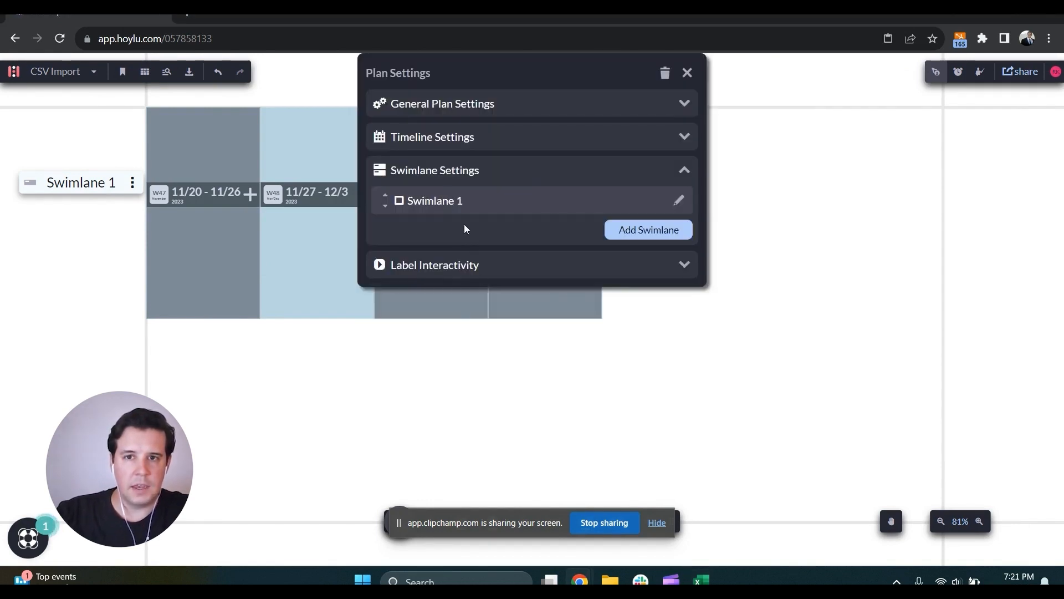
pyautogui.click(679, 200)
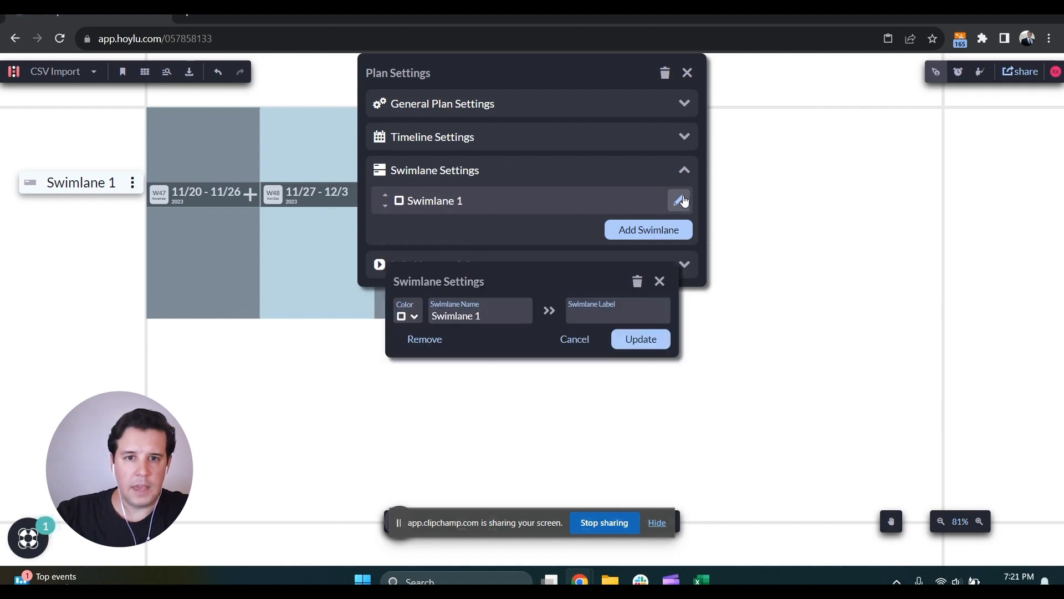
pyautogui.click(415, 316)
pyautogui.click(479, 339)
pyautogui.click(492, 320)
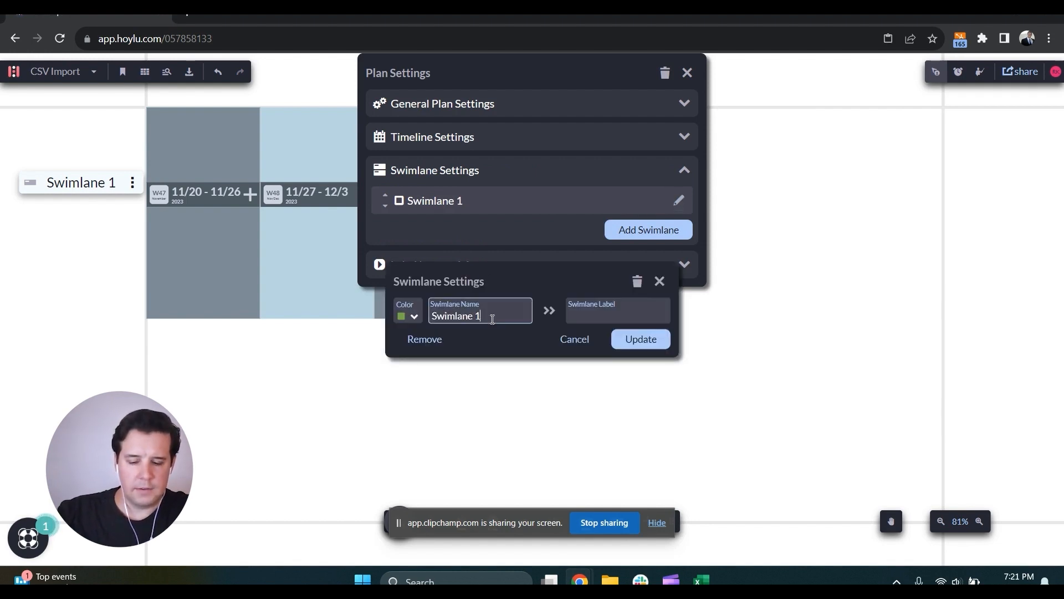
pyautogui.write('Area')
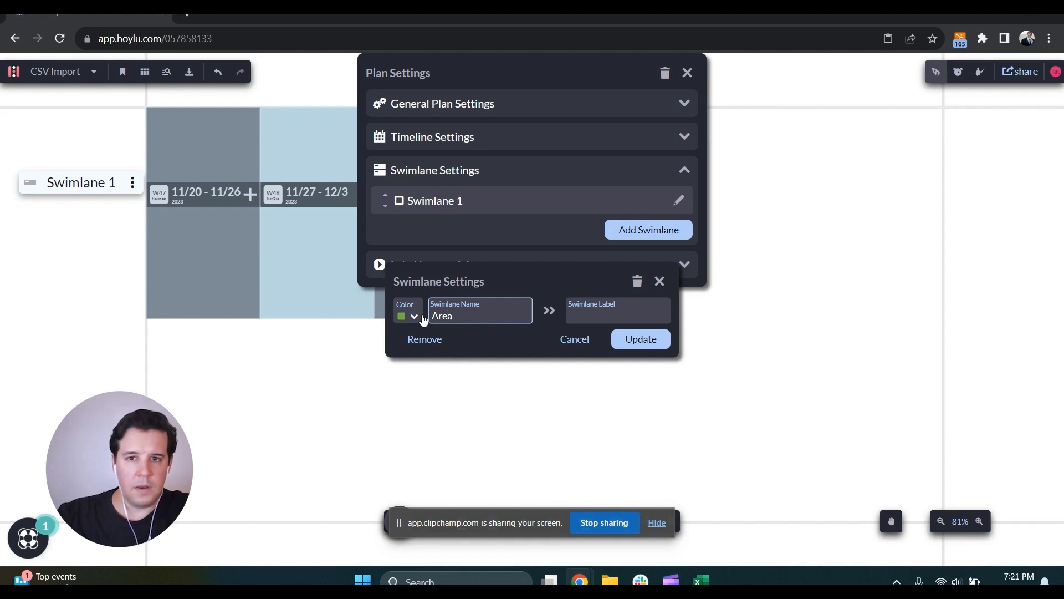
pyautogui.write(' 1')
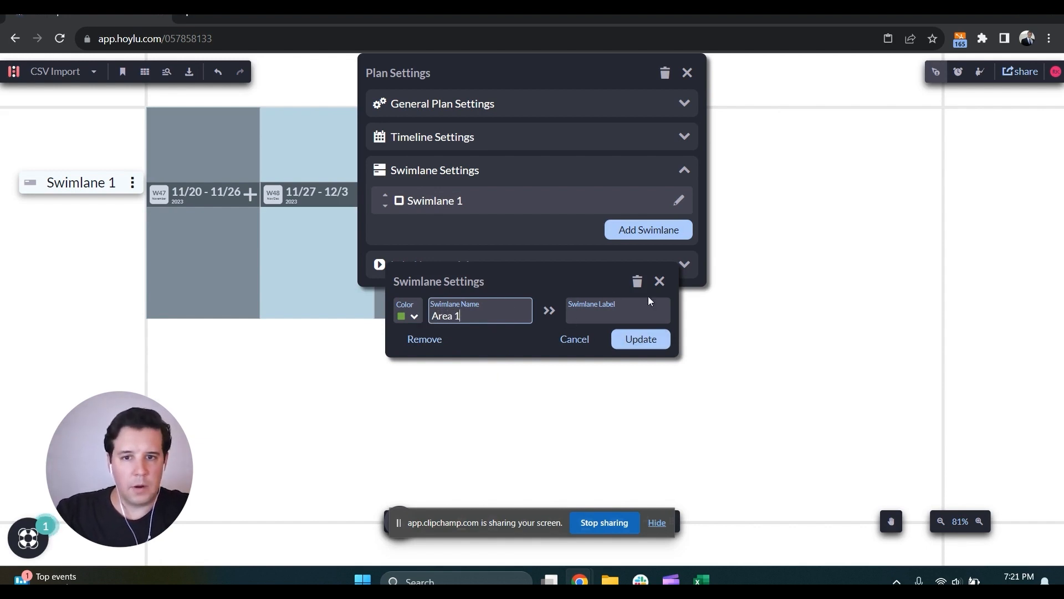
pyautogui.click(606, 319)
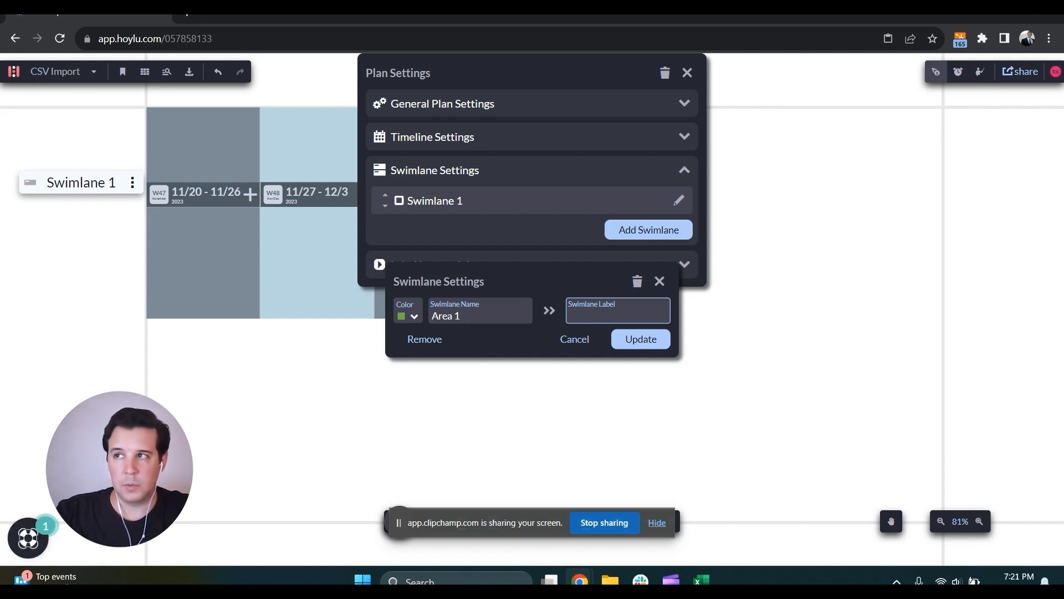
# Check the Areas column of the Excel sample file for the values that identify each area
pyautogui.moveTo(1063, 126); pyautogui.dragTo(952, 64)
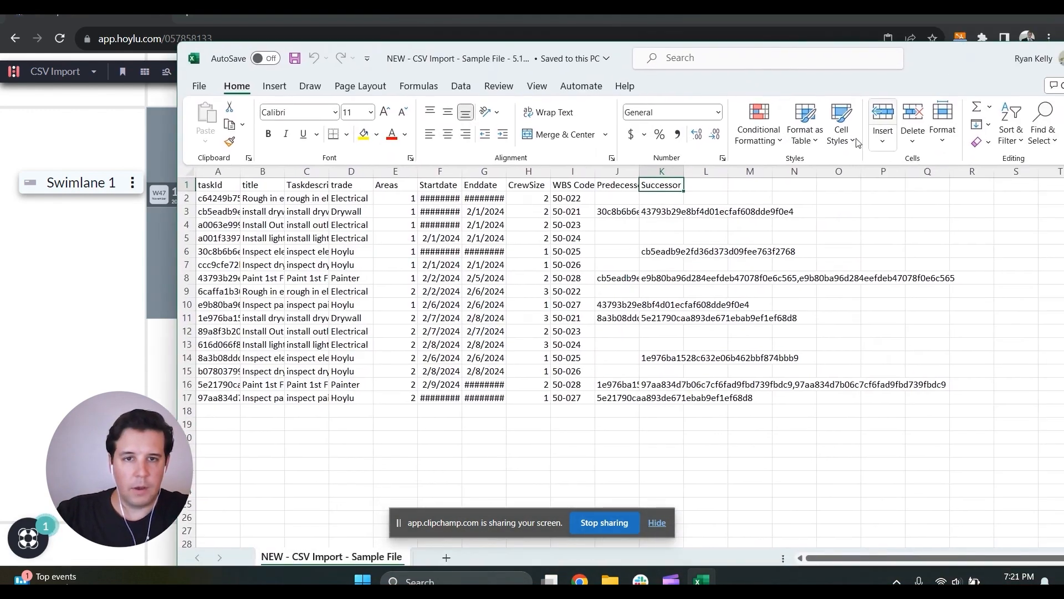
pyautogui.click(395, 184)
pyautogui.moveTo(404, 198); pyautogui.dragTo(404, 278)
pyautogui.moveTo(406, 319); pyautogui.dragTo(406, 398)
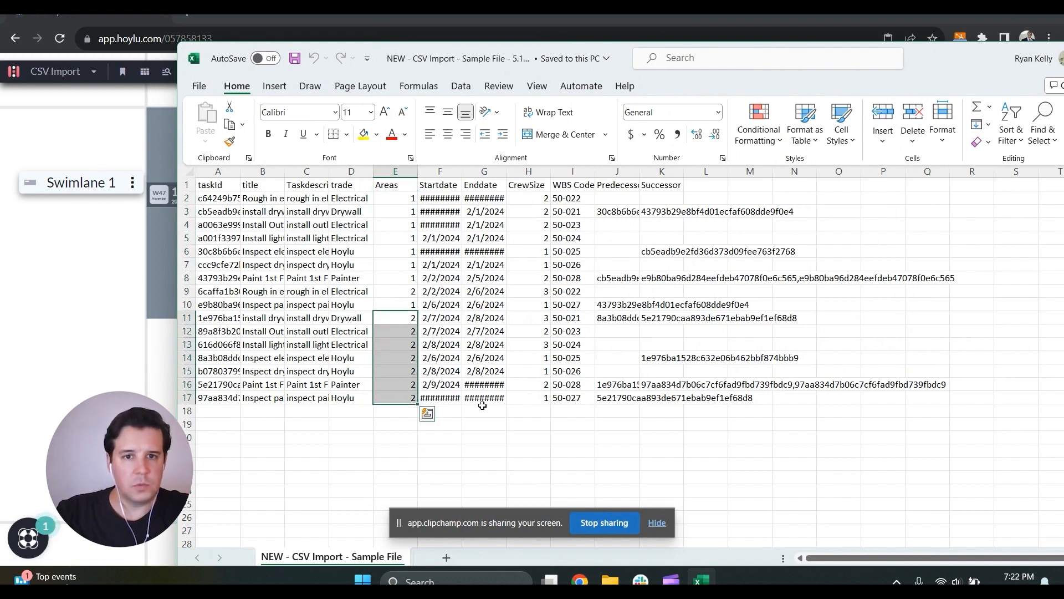
pyautogui.click(406, 202)
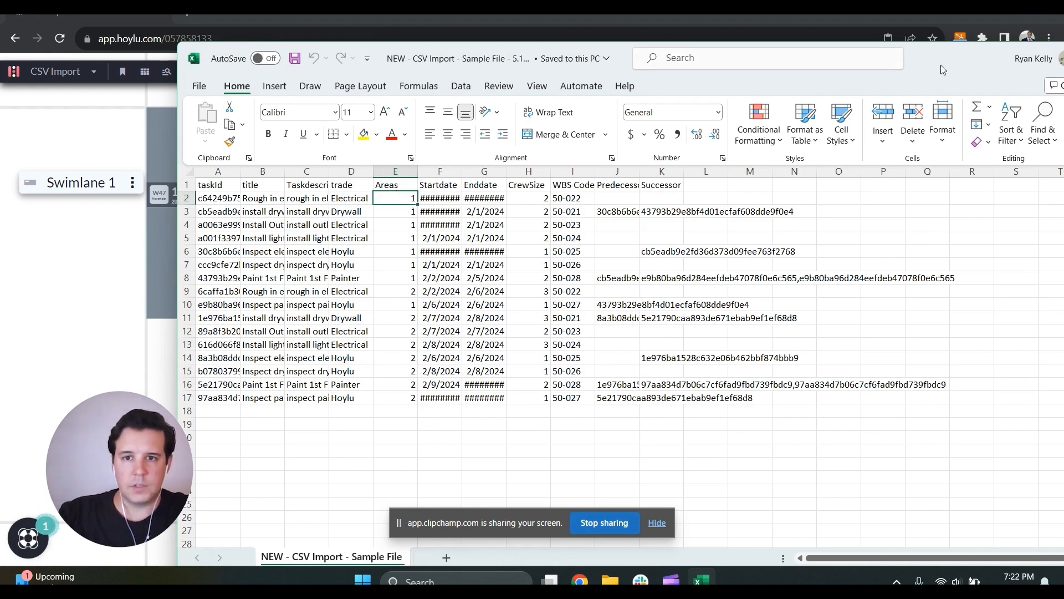
pyautogui.moveTo(940, 65); pyautogui.dragTo(1063, 86)
# Set the Area 1 swimlane's label to 1 and apply the update
pyautogui.click(595, 318)
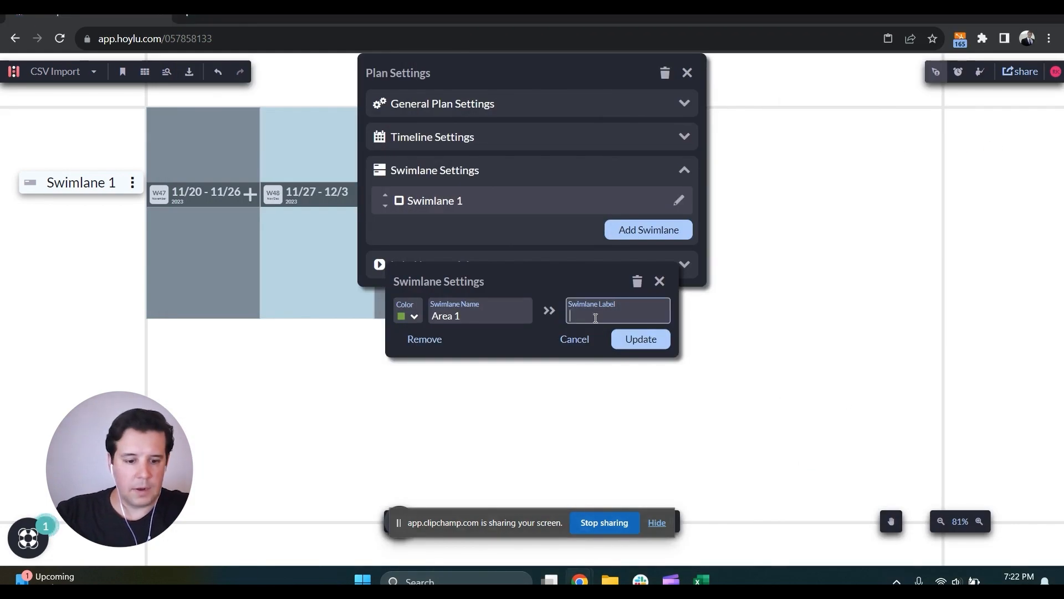
pyautogui.write('1')
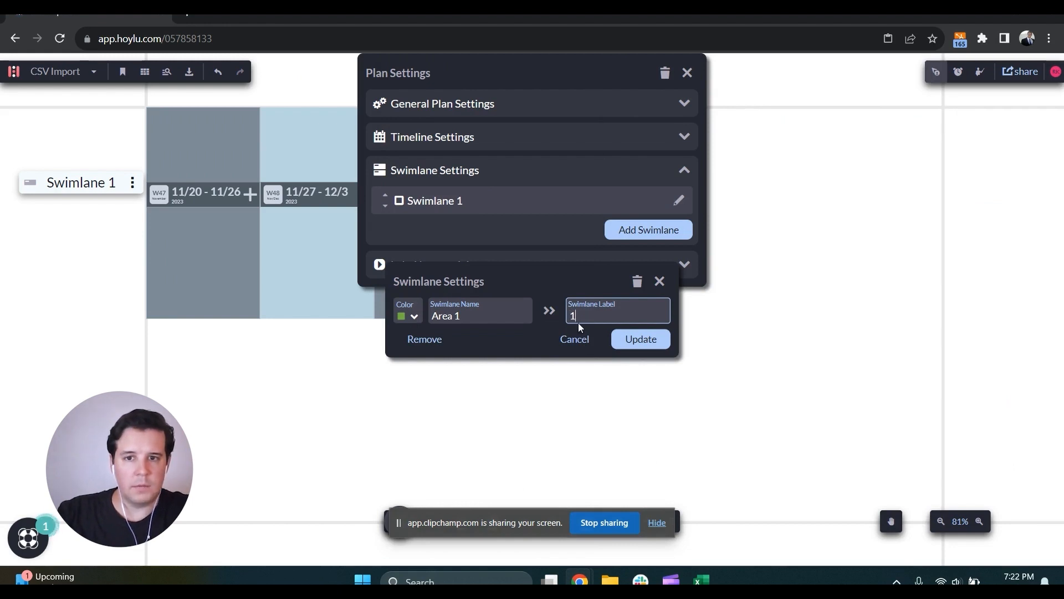
pyautogui.click(639, 341)
# Add an orange swimlane named Area 2 with the label 2, and close the plan settings
pyautogui.click(658, 237)
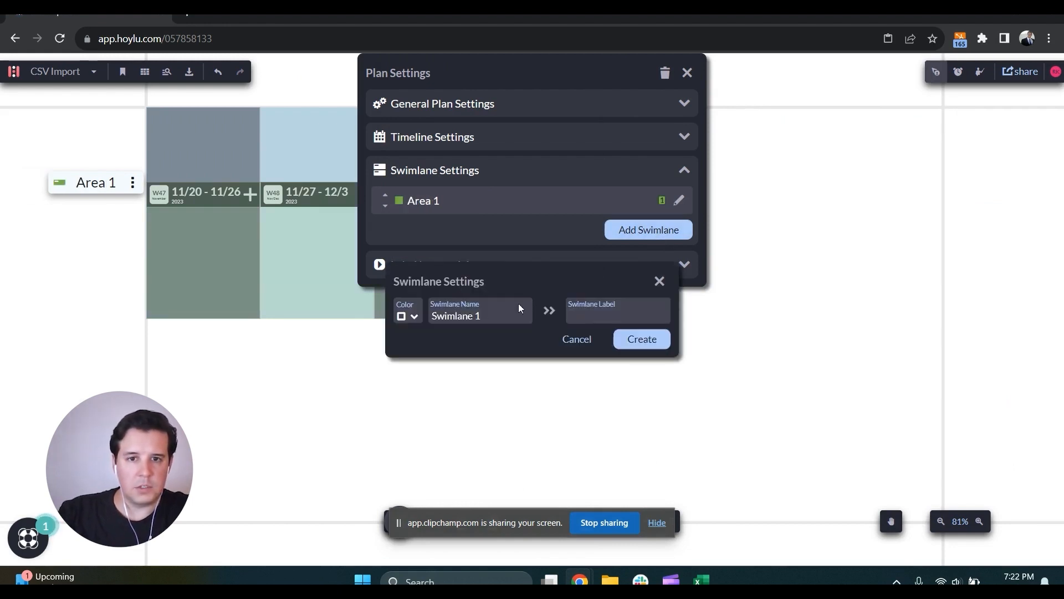
pyautogui.write('Area 2')
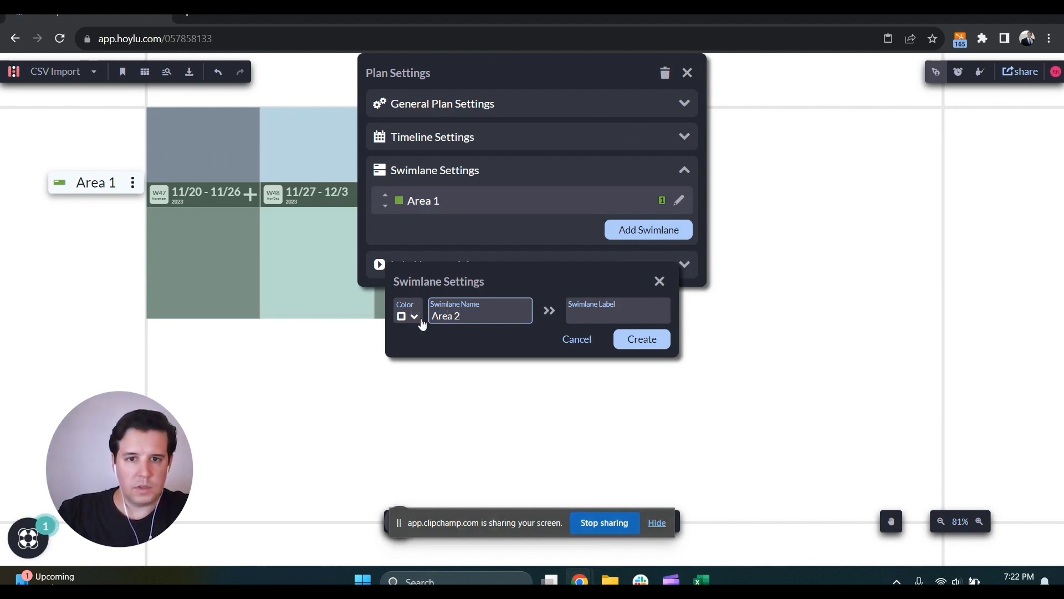
pyautogui.click(421, 323)
pyautogui.click(430, 364)
pyautogui.click(614, 317)
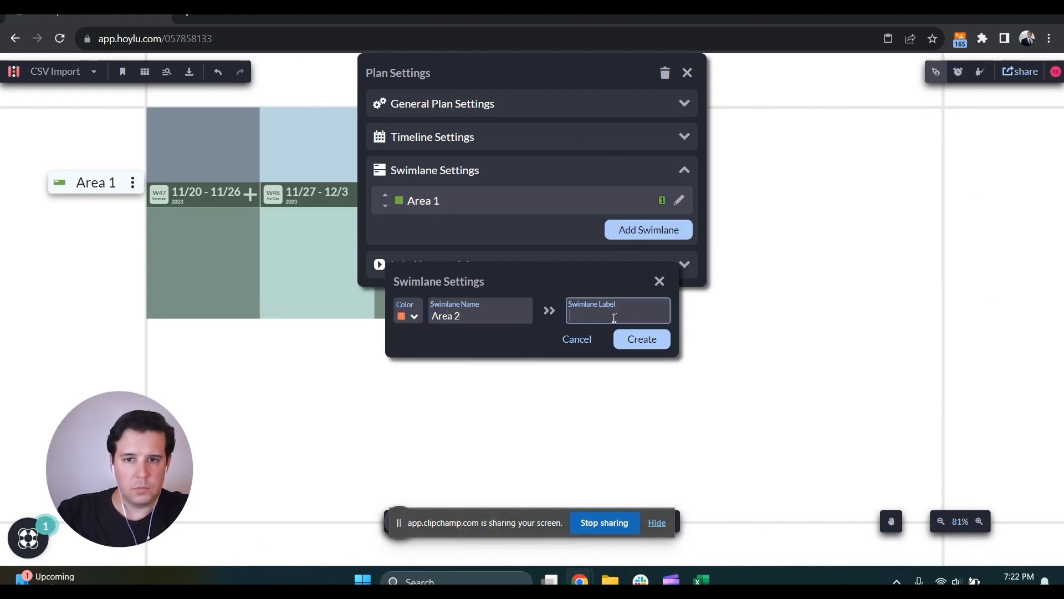
pyautogui.write('2')
pyautogui.click(642, 338)
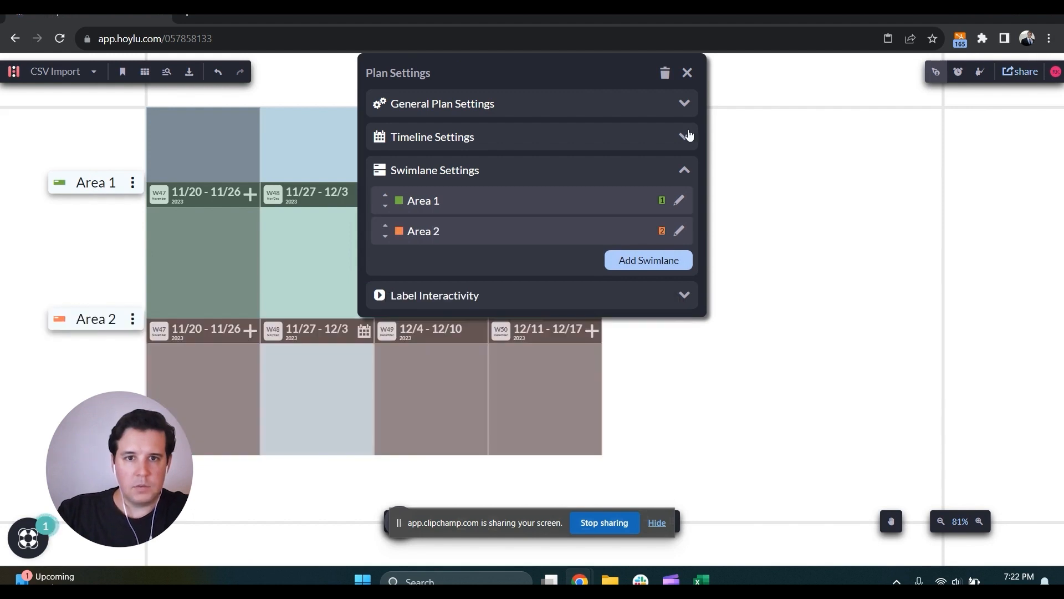
pyautogui.click(687, 72)
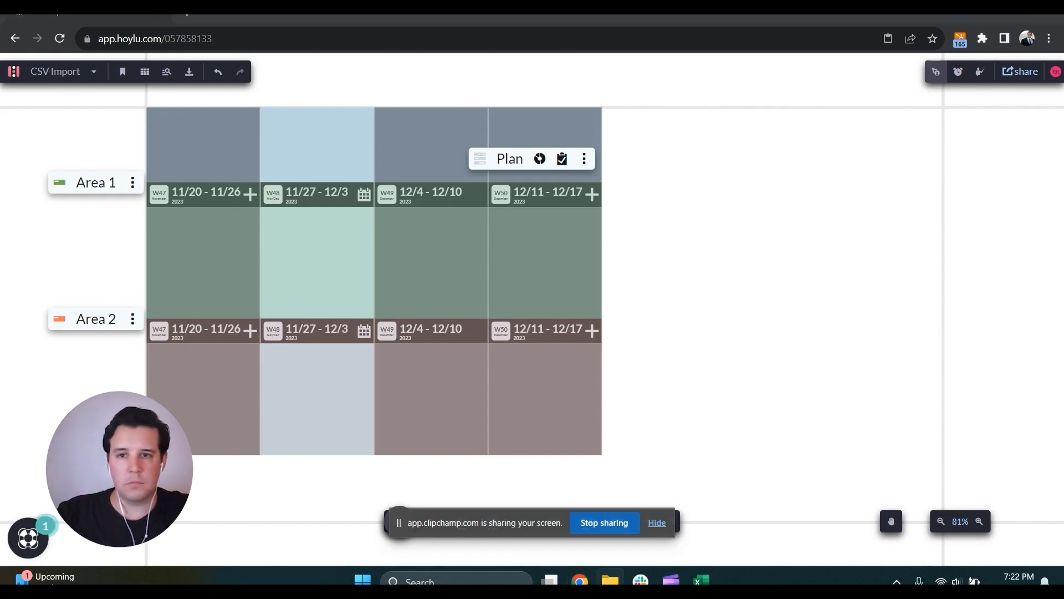
# Drop the NEW - CSV Import - Sample File from the CSV Import folder onto the workspace to start its mapping configuration
pyautogui.moveTo(1063, 187); pyautogui.dragTo(1063, 126)
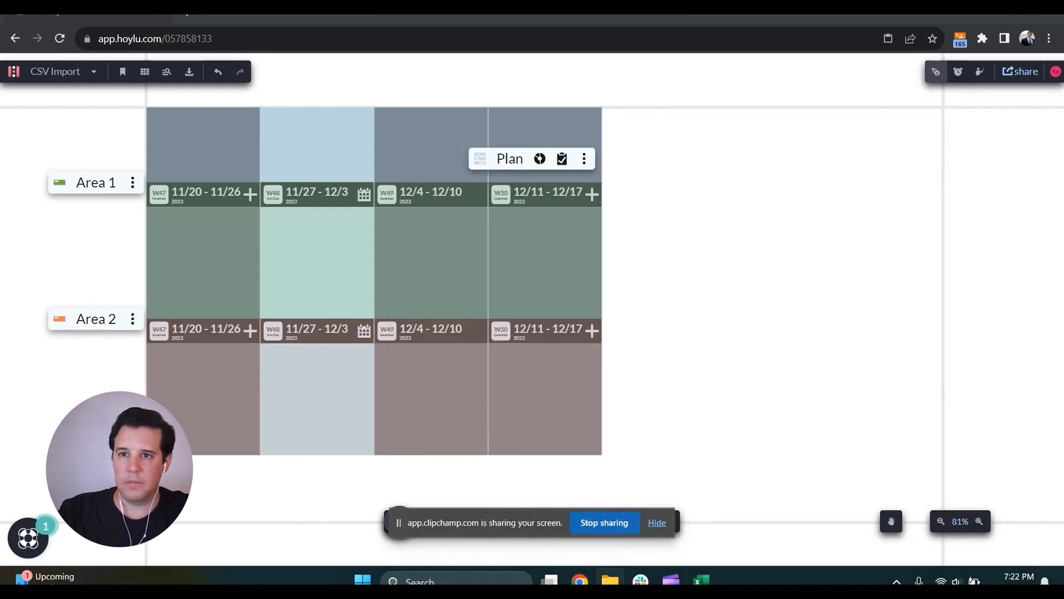
pyautogui.moveTo(1063, 194); pyautogui.dragTo(1063, 181)
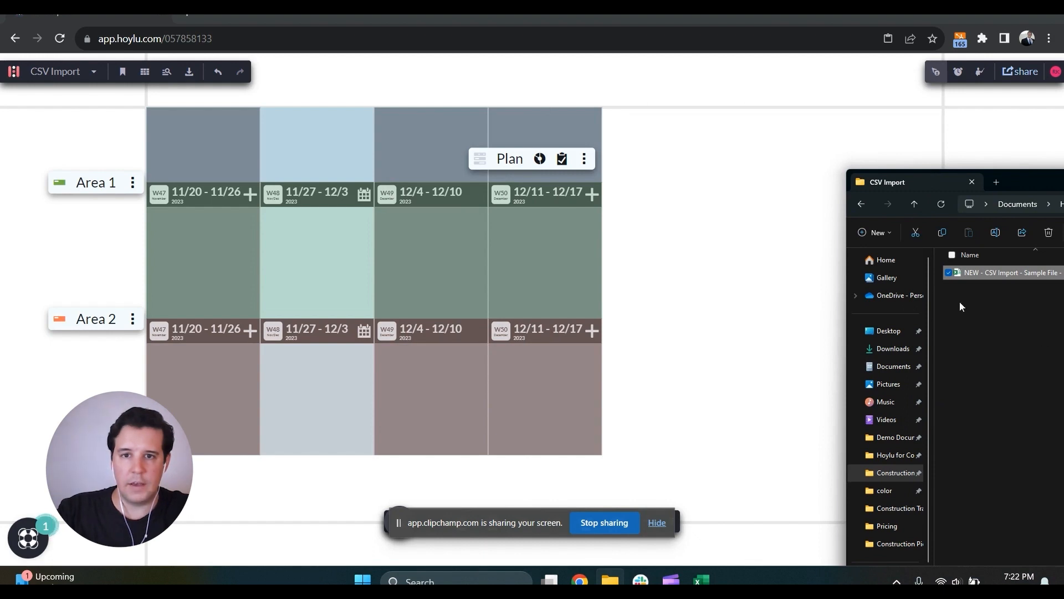
pyautogui.moveTo(976, 273); pyautogui.dragTo(570, 293)
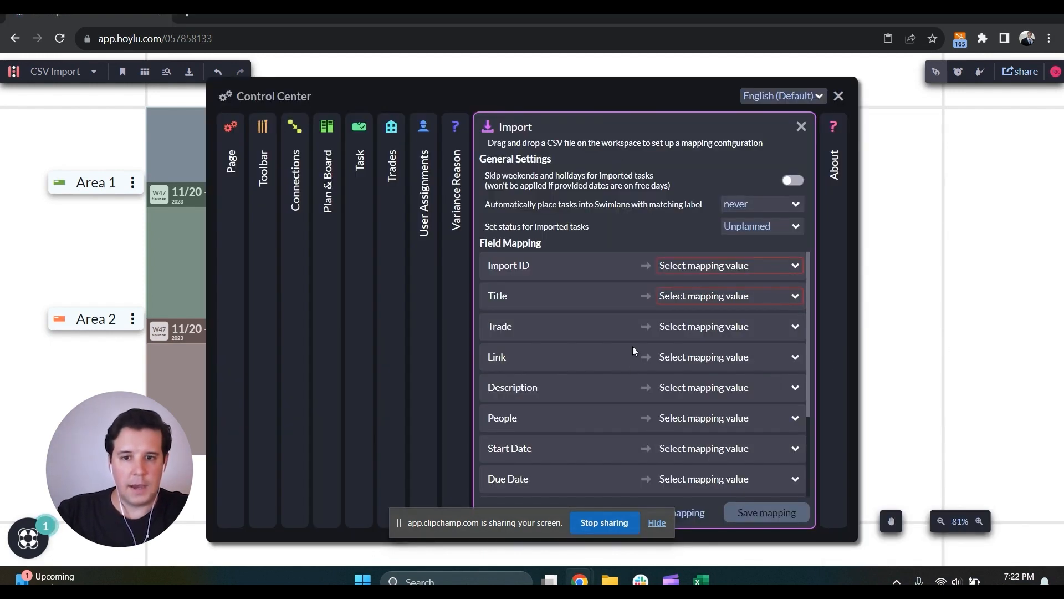
pyautogui.click(657, 522)
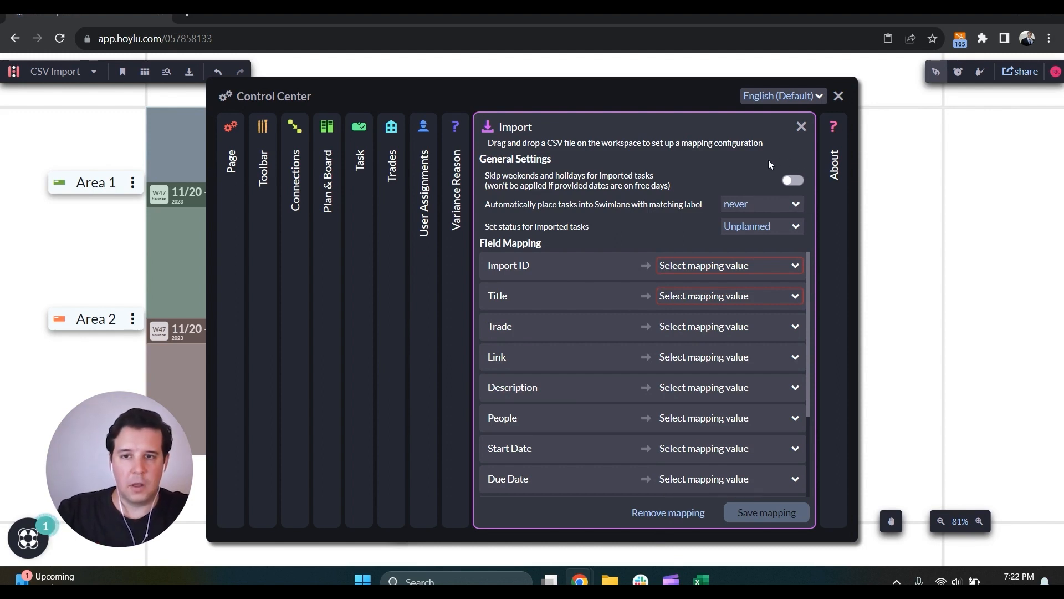
# Enable skipping weekends and holidays for imported tasks and set automatic swimlane placement to based on Label, keeping the Unplanned status
pyautogui.click(801, 185)
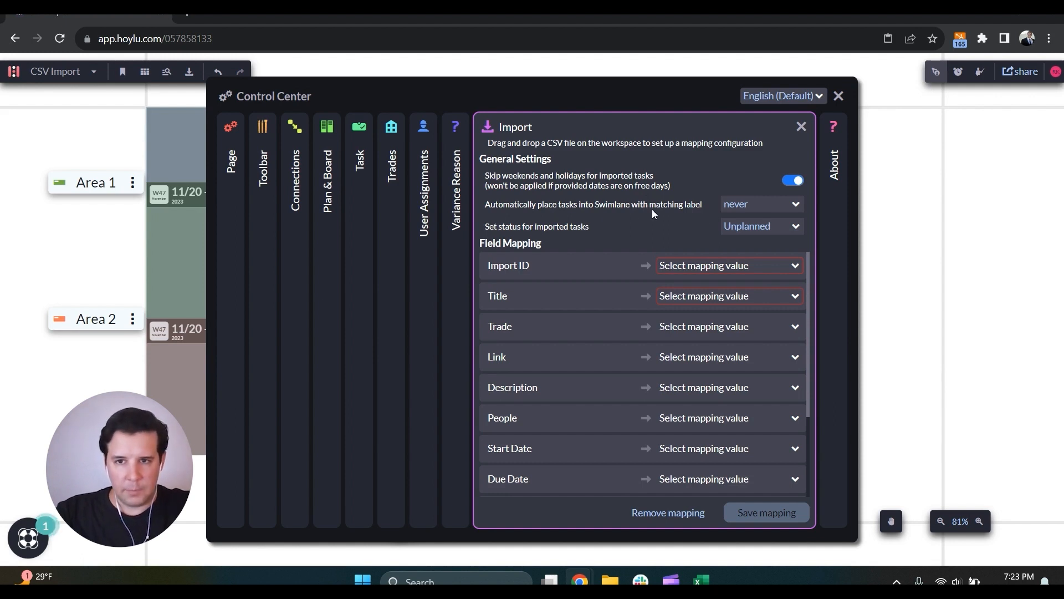
pyautogui.click(775, 206)
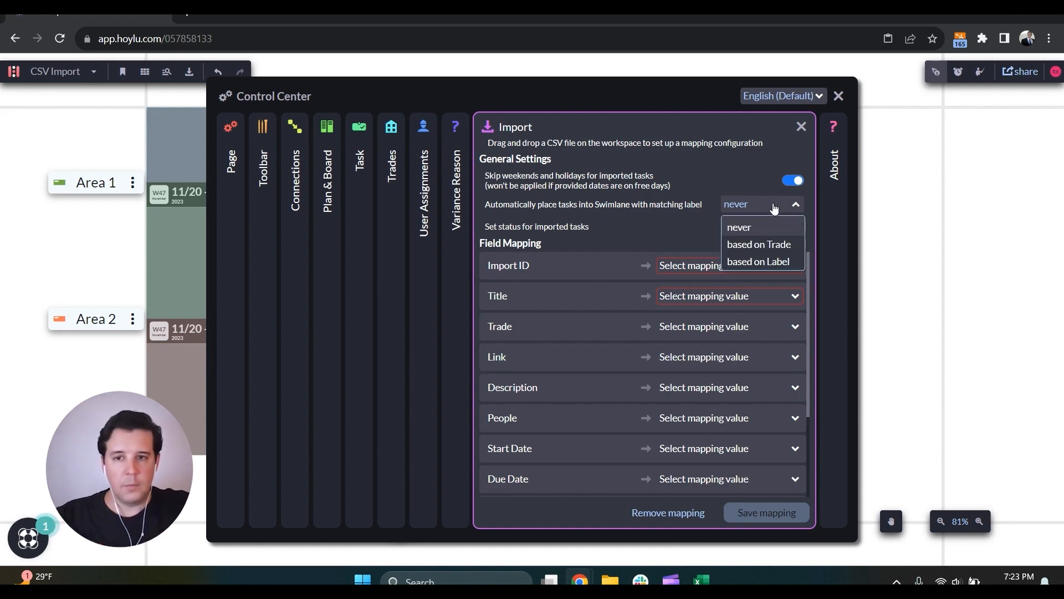
pyautogui.click(761, 263)
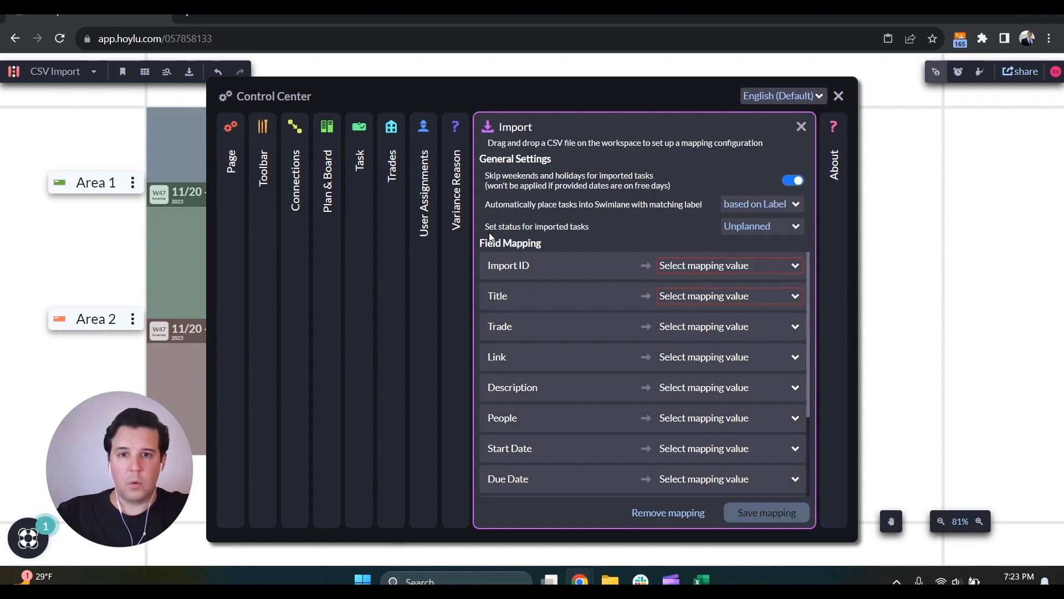
pyautogui.click(750, 228)
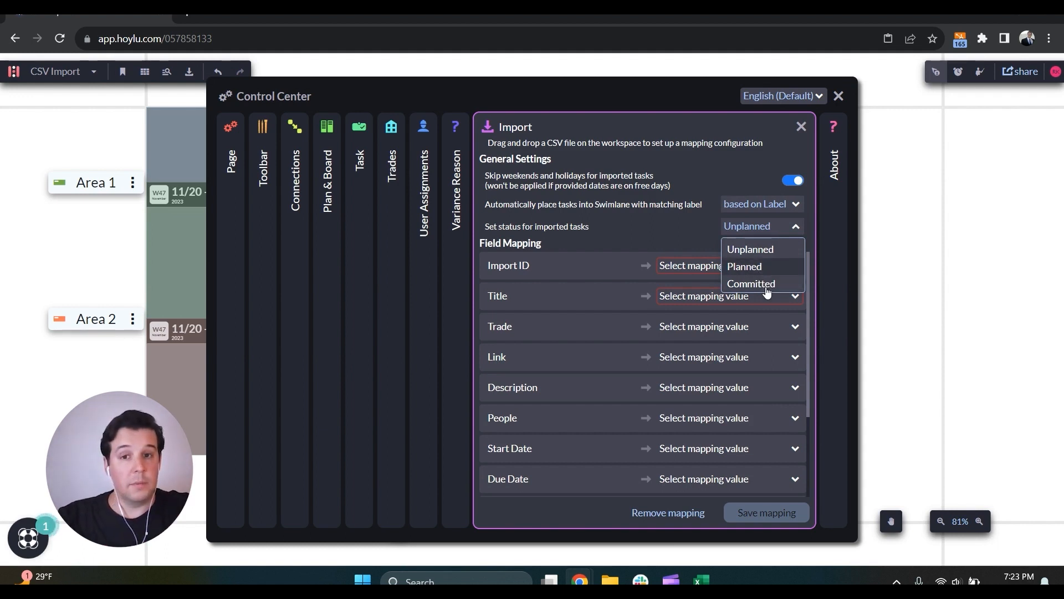
pyautogui.click(614, 231)
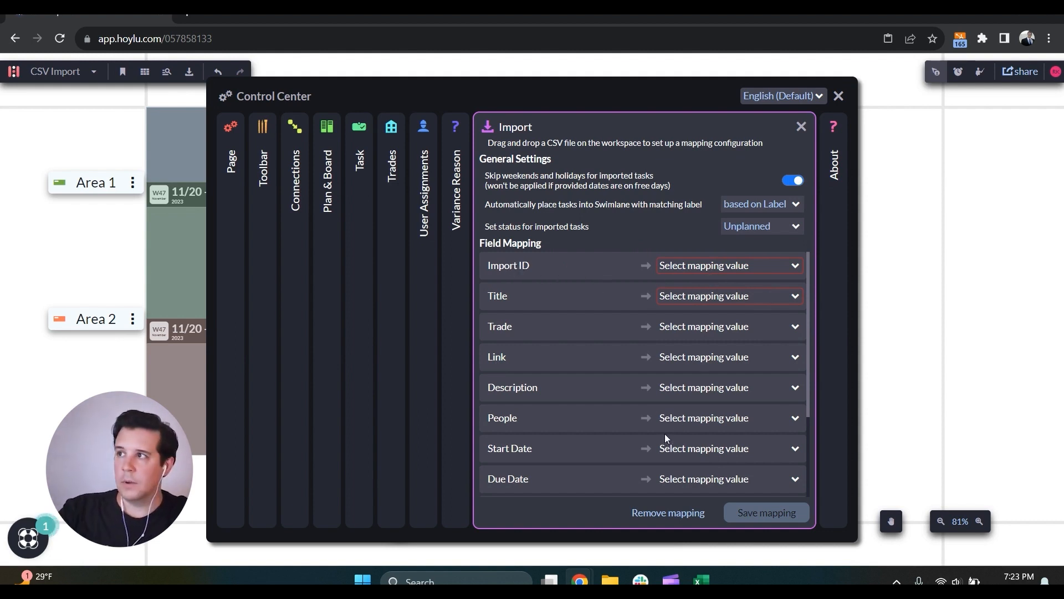
# Bring the sample CSV in Excel into view and examine its taskId, title, Taskdescription, trade and Areas column headers
pyautogui.moveTo(1063, 211); pyautogui.dragTo(766, 123)
pyautogui.click(367, 250)
pyautogui.click(396, 250)
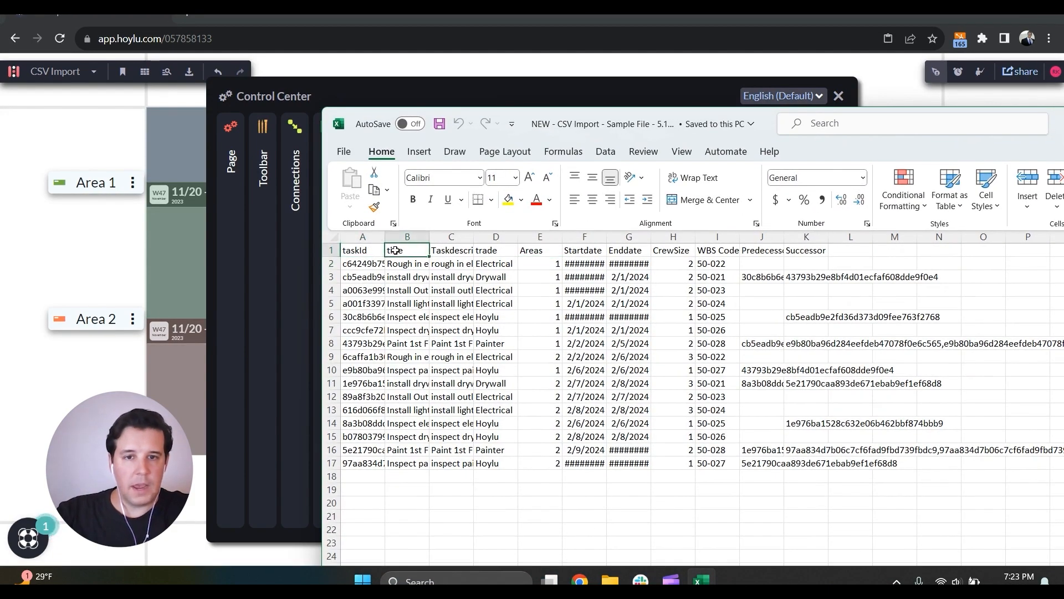
pyautogui.click(447, 247)
pyautogui.click(496, 251)
pyautogui.click(536, 252)
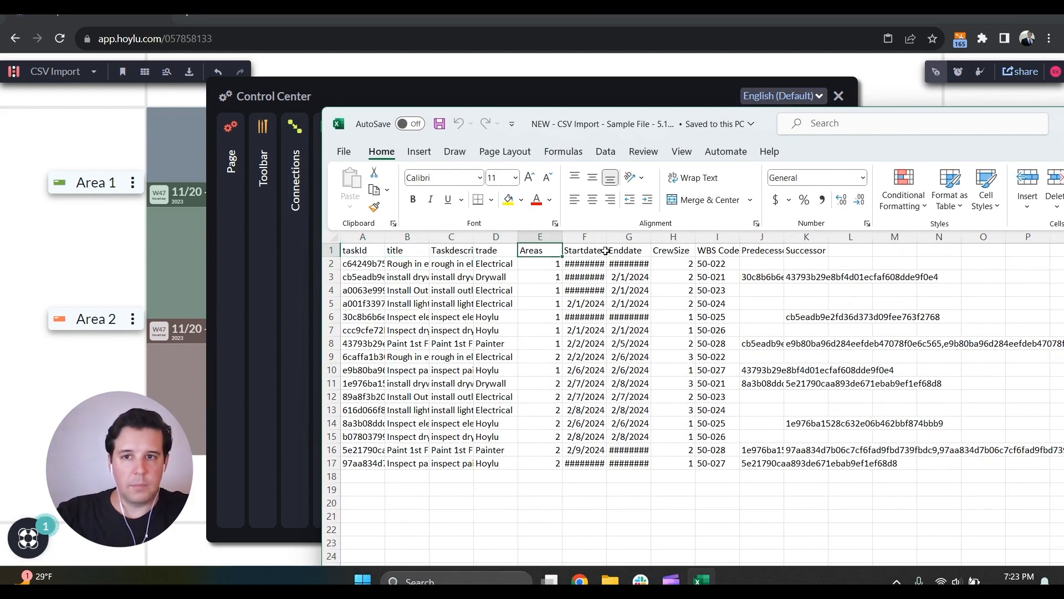
pyautogui.moveTo(737, 125); pyautogui.dragTo(1063, 133)
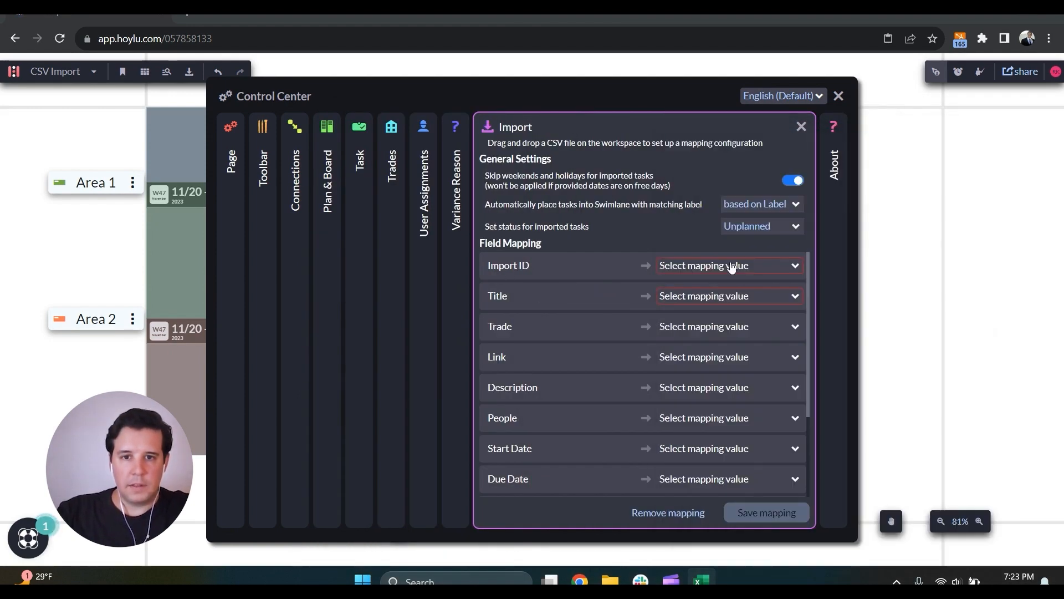
# Map Import ID to taskId, Title to title and Trade to trade in the import field mapping
pyautogui.click(706, 272)
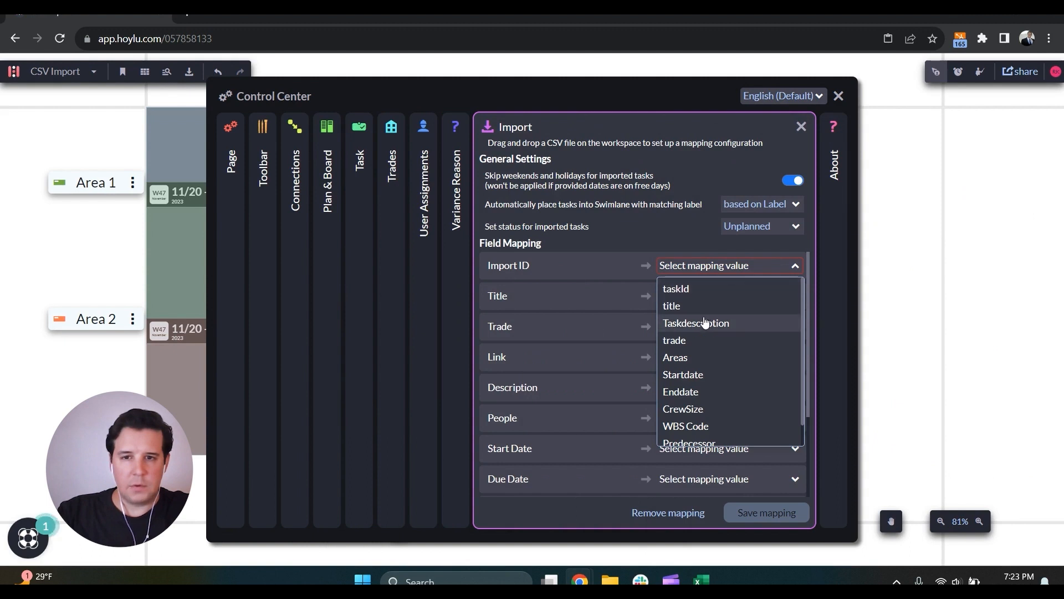
pyautogui.click(703, 289)
pyautogui.click(702, 302)
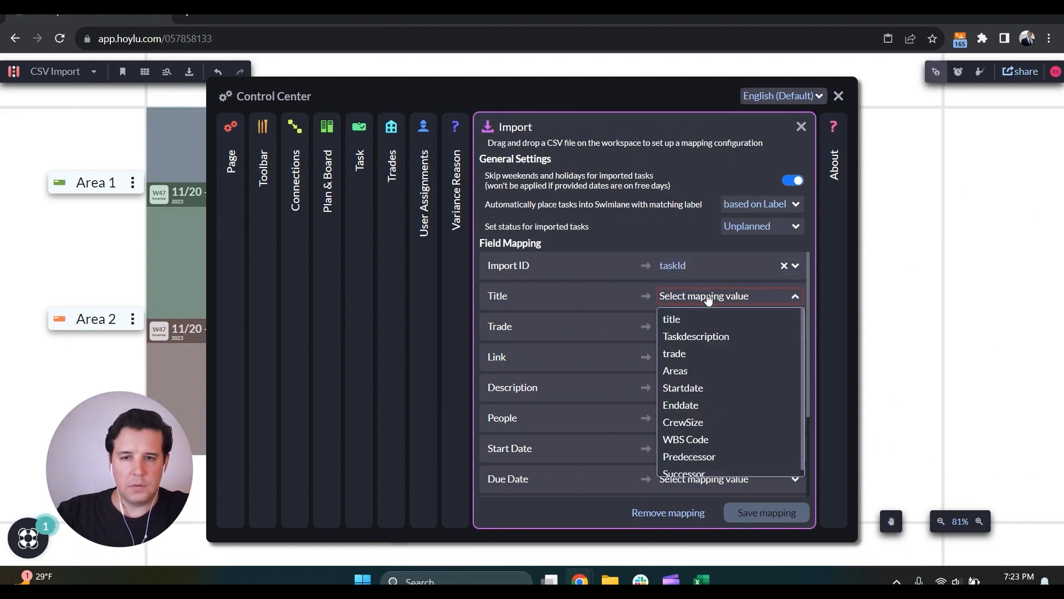
pyautogui.click(708, 320)
pyautogui.click(706, 332)
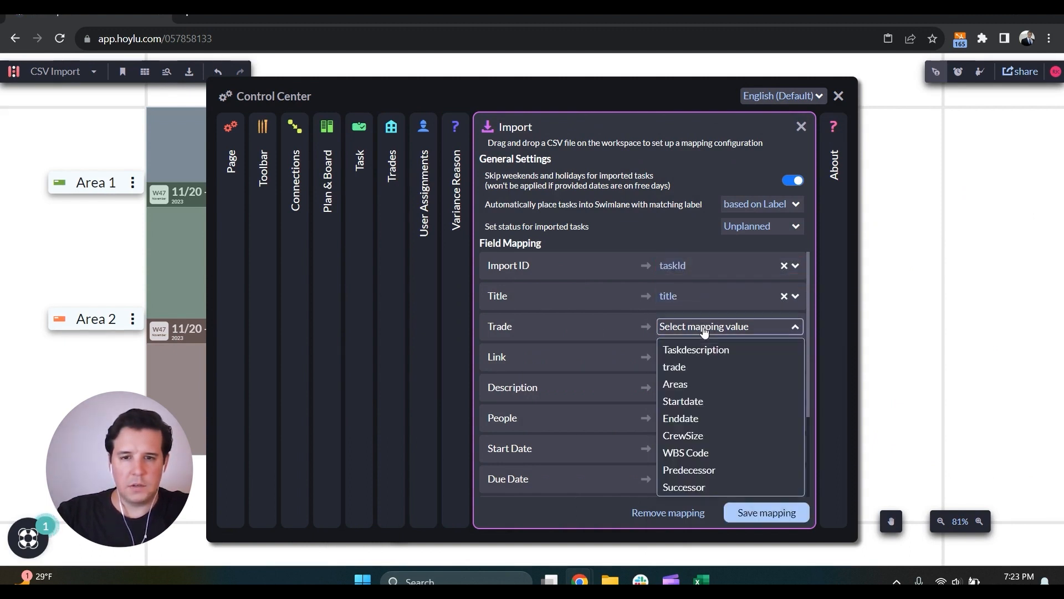
pyautogui.click(682, 367)
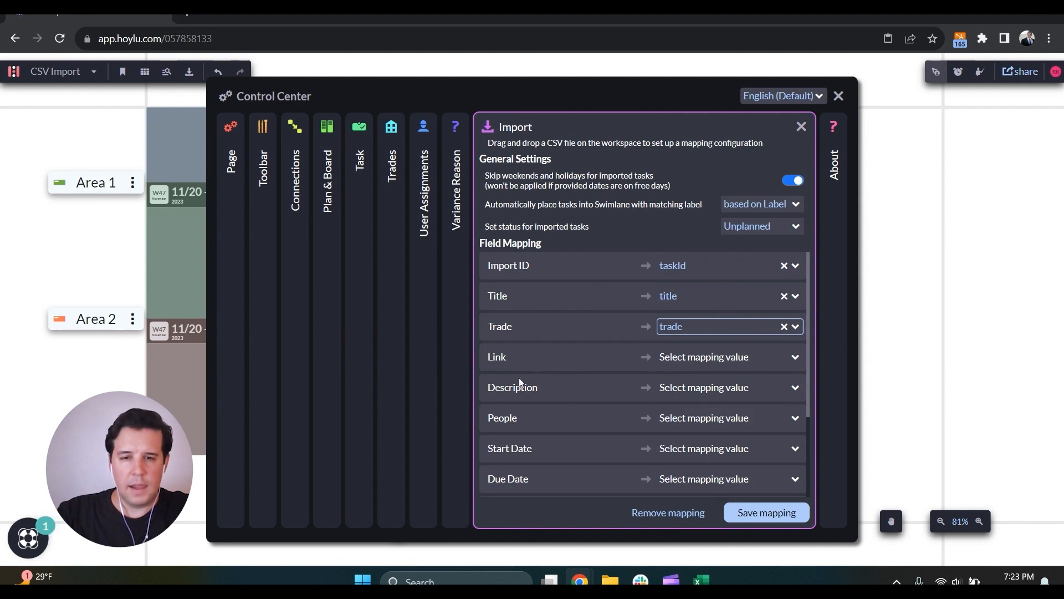
# Map the Description field to Taskdescription and the People field to CrewSize
pyautogui.click(693, 392)
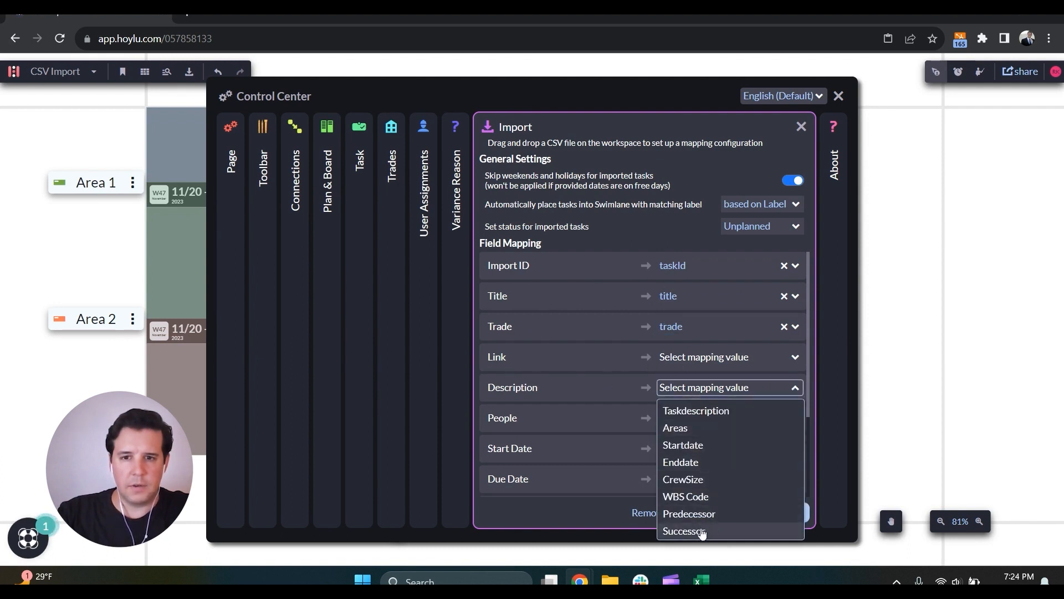
pyautogui.click(694, 411)
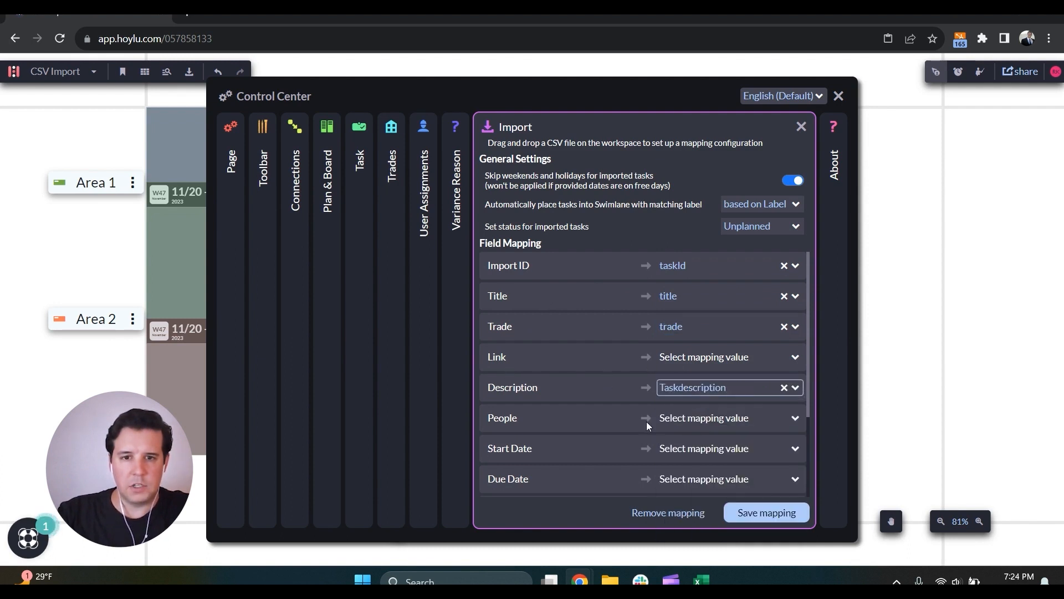
pyautogui.scroll(-1, 646, 421)
pyautogui.click(694, 350)
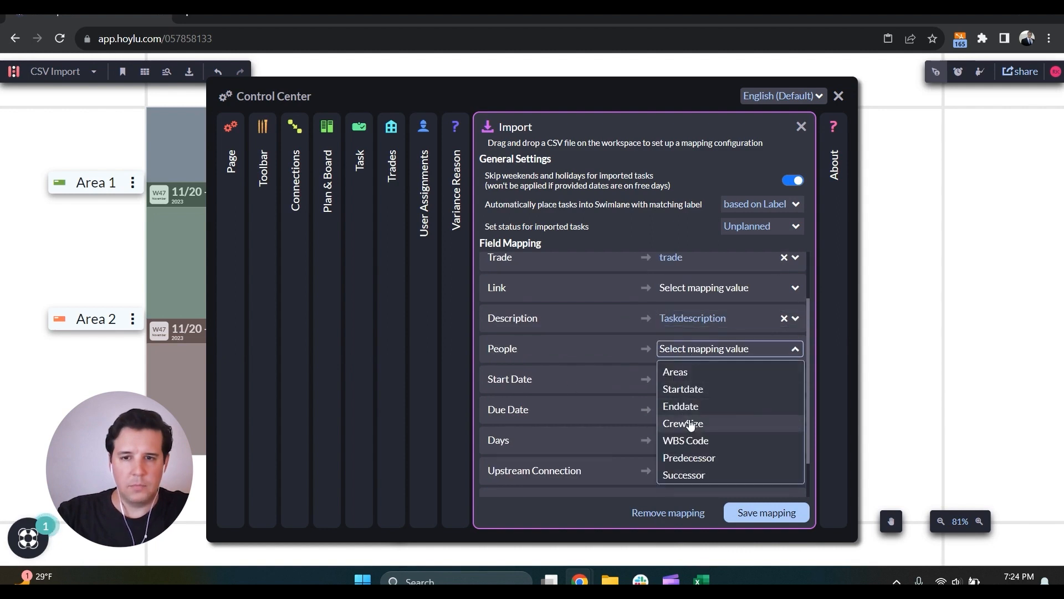
pyautogui.click(694, 424)
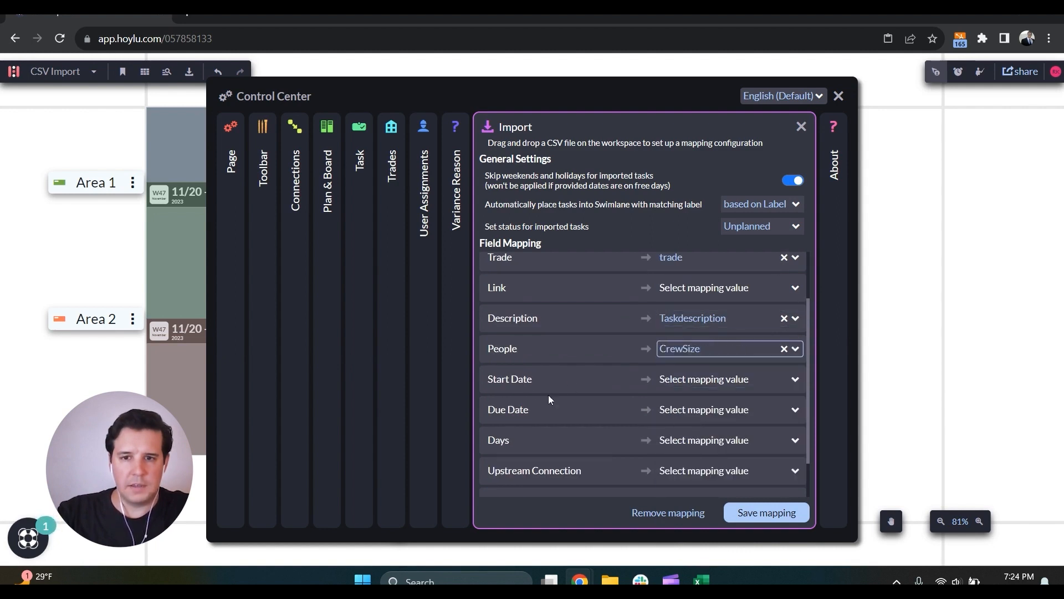
# Map the Start Date field to Startdate and the Due Date field to Enddate
pyautogui.click(695, 380)
pyautogui.click(698, 423)
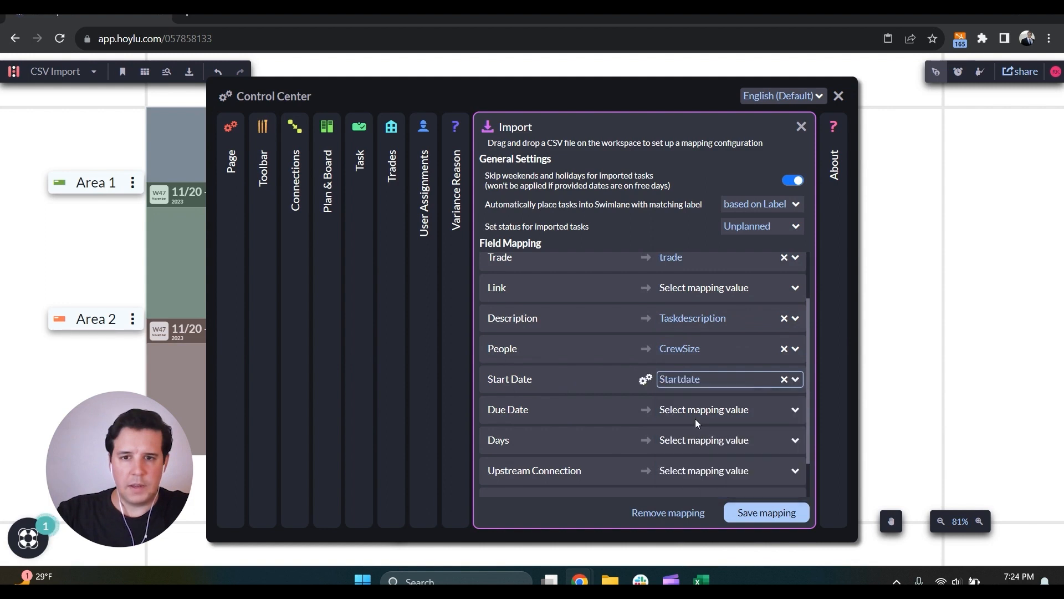
pyautogui.click(692, 411)
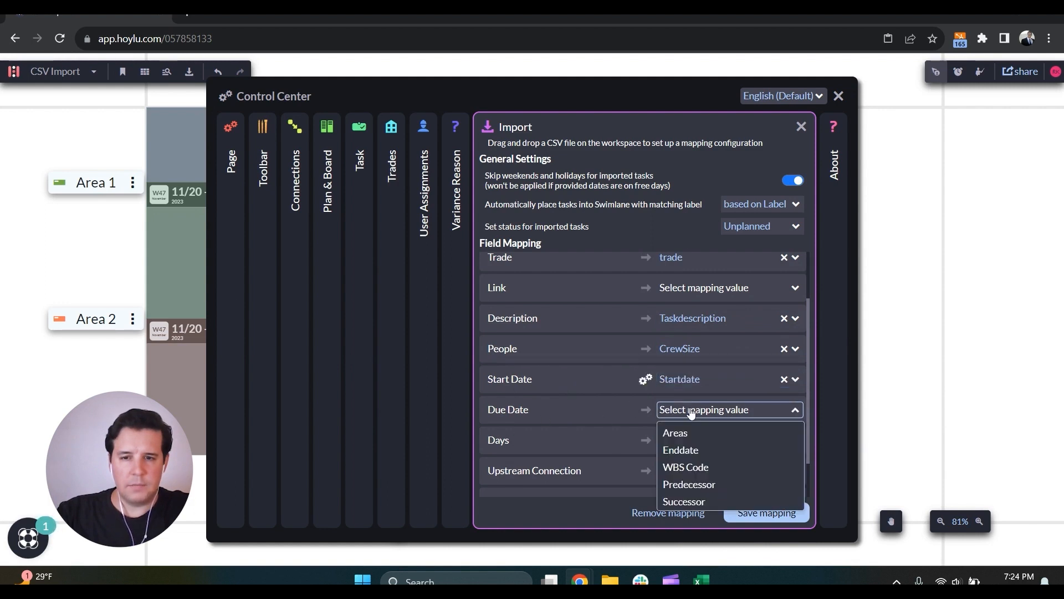
pyautogui.click(694, 449)
# Map the Upstream Connection field to Predecessor and the Downstream Connection field to Successor
pyautogui.scroll(-1, 668, 365)
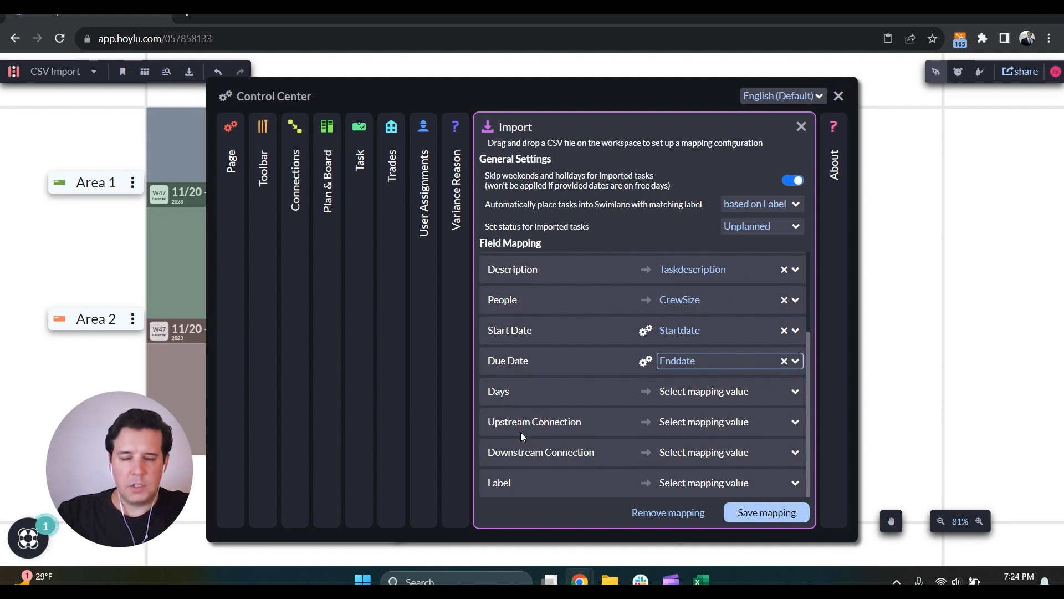
pyautogui.click(691, 423)
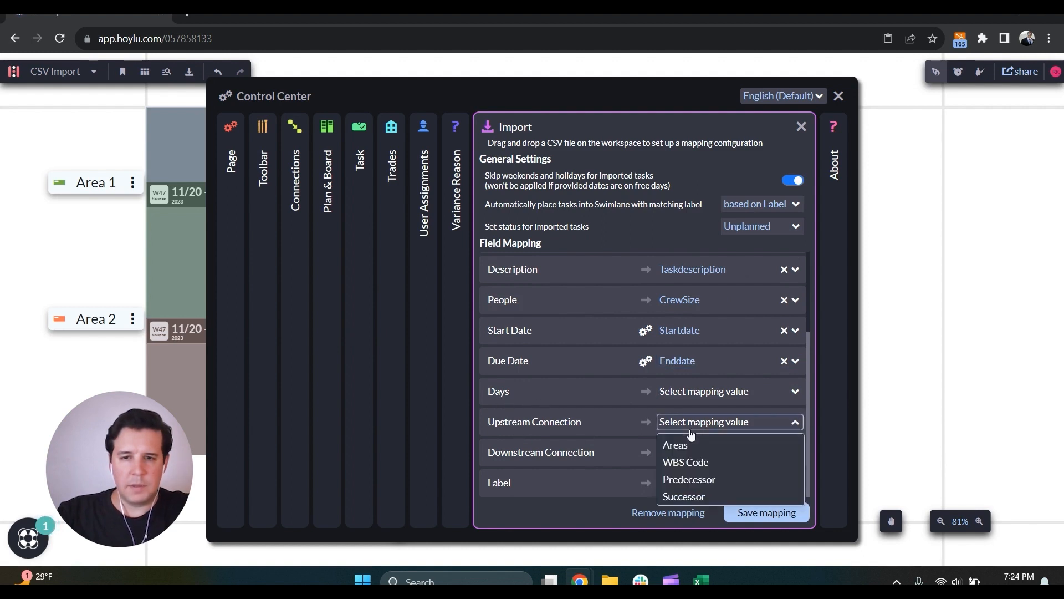
pyautogui.click(699, 479)
pyautogui.click(717, 453)
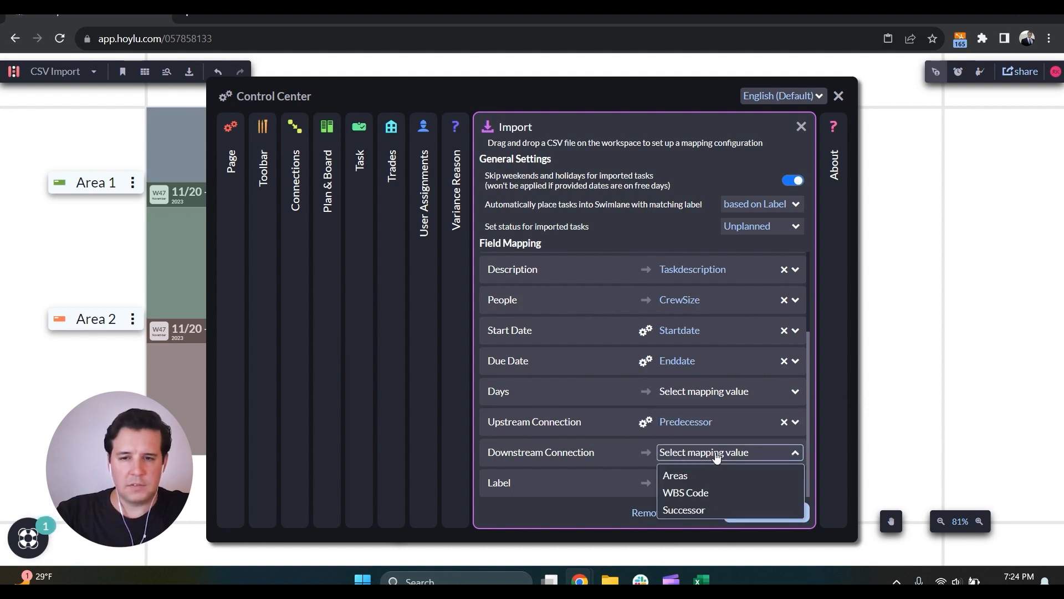
pyautogui.click(693, 511)
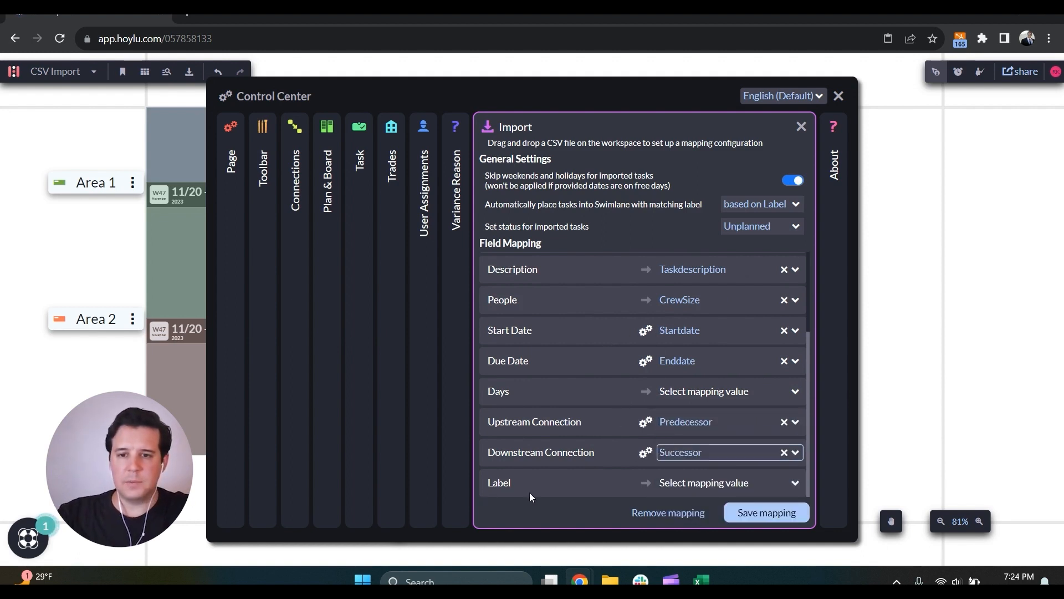
# Map the Label field to the Areas column, check the field mapping and save it
pyautogui.click(720, 486)
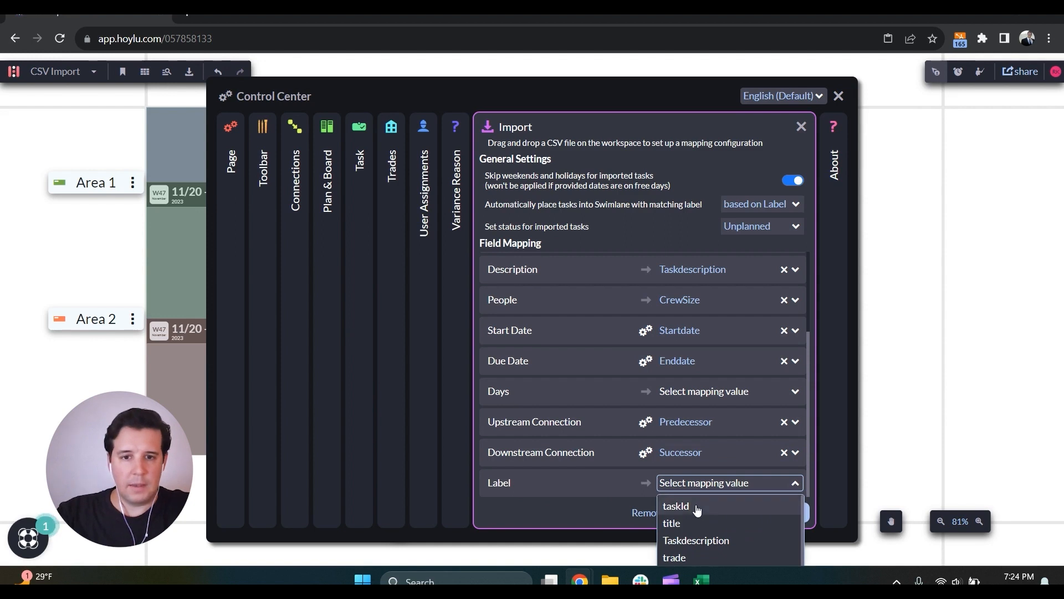
pyautogui.scroll(-1, 703, 540)
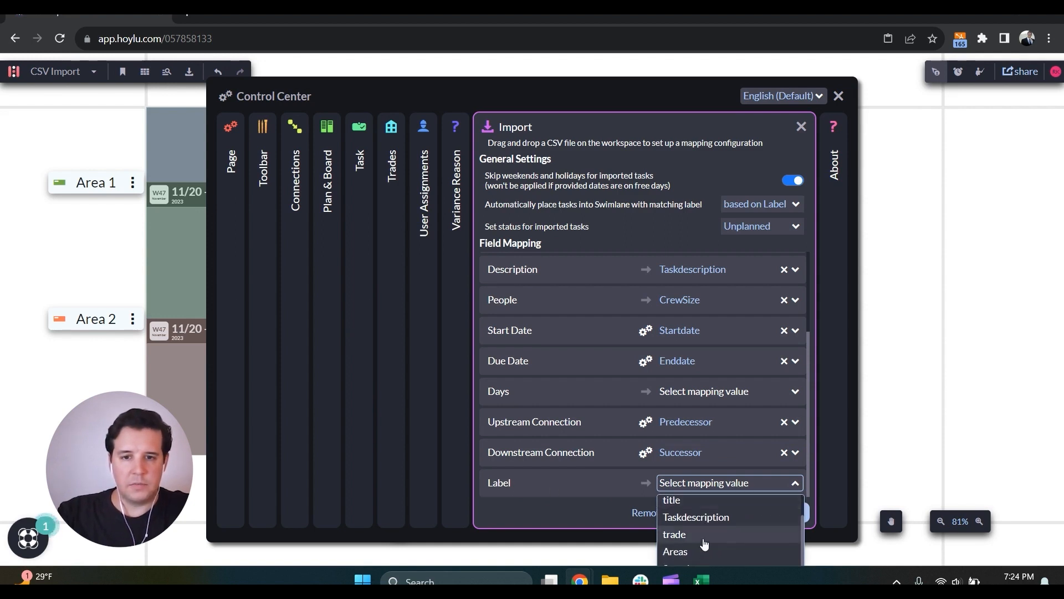
pyautogui.click(677, 552)
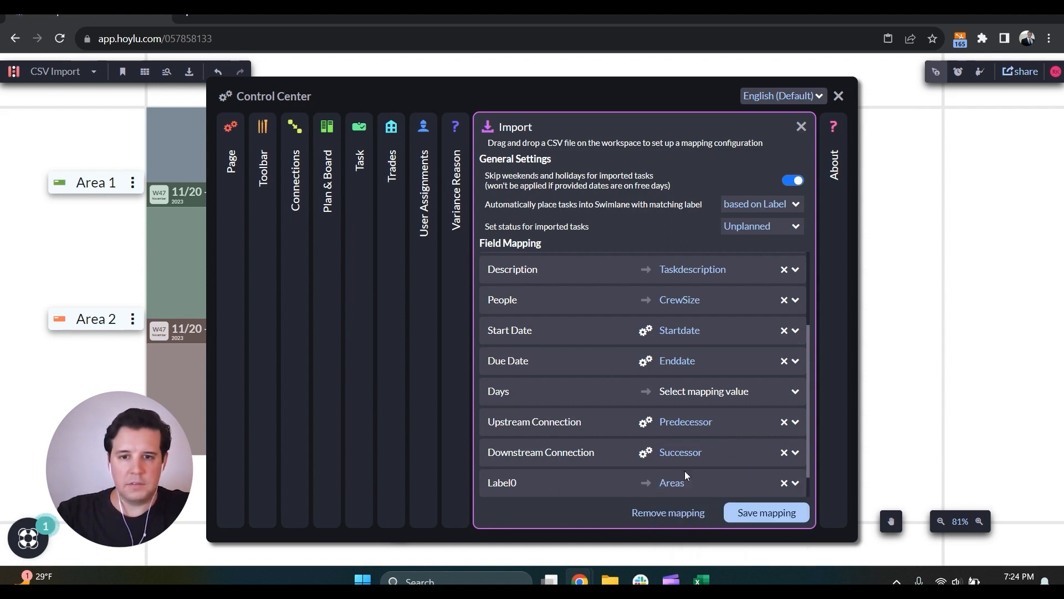
pyautogui.scroll(-1, 593, 352)
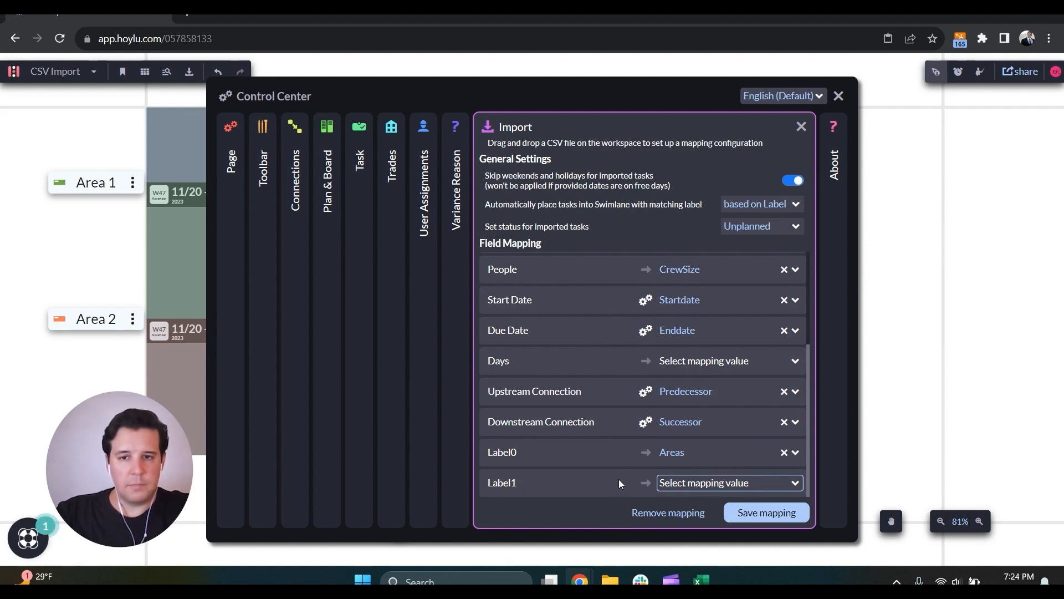
pyautogui.scroll(5, 633, 378)
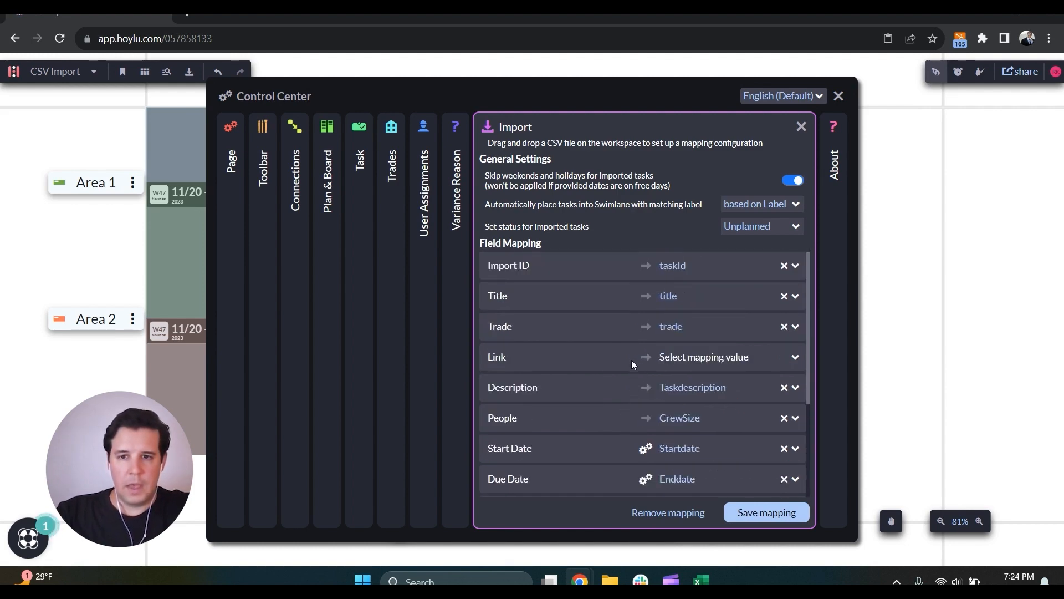
pyautogui.scroll(-5, 631, 361)
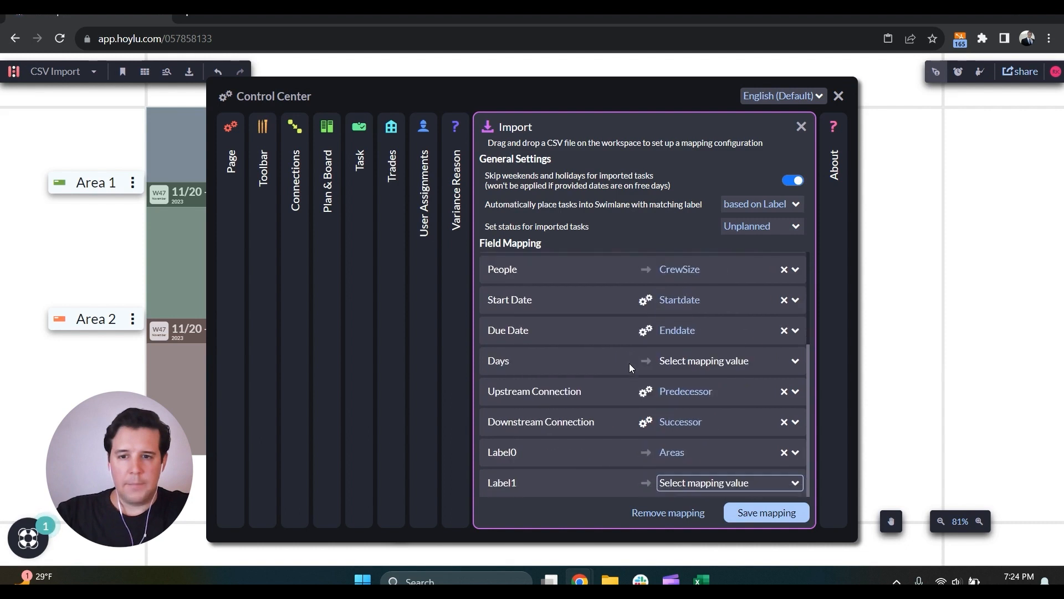
pyautogui.click(770, 512)
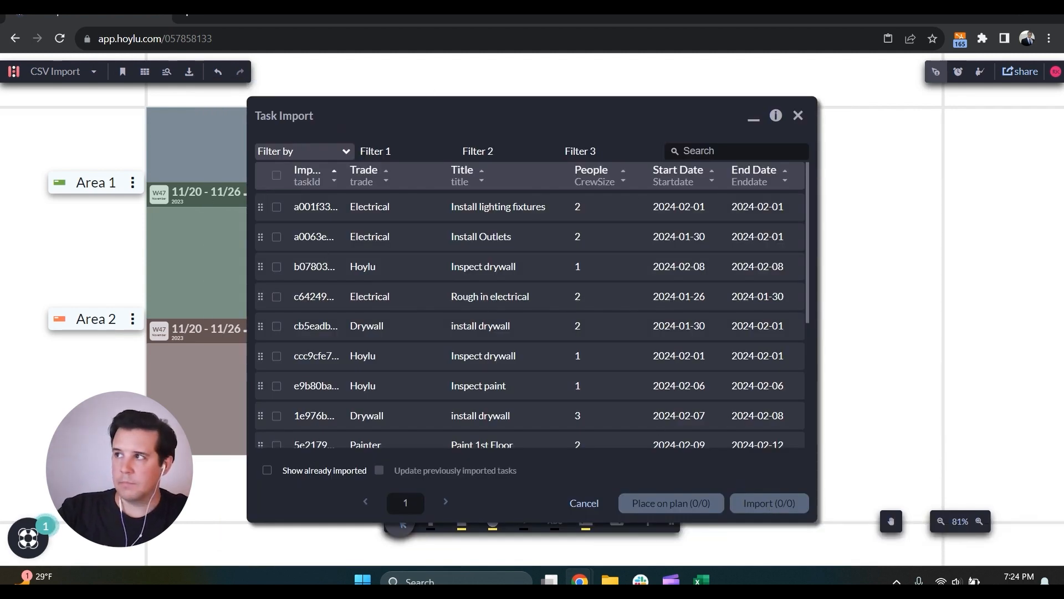
# Examine the fields available for filtering the tasks to import
pyautogui.moveTo(1063, 160); pyautogui.dragTo(1063, 105)
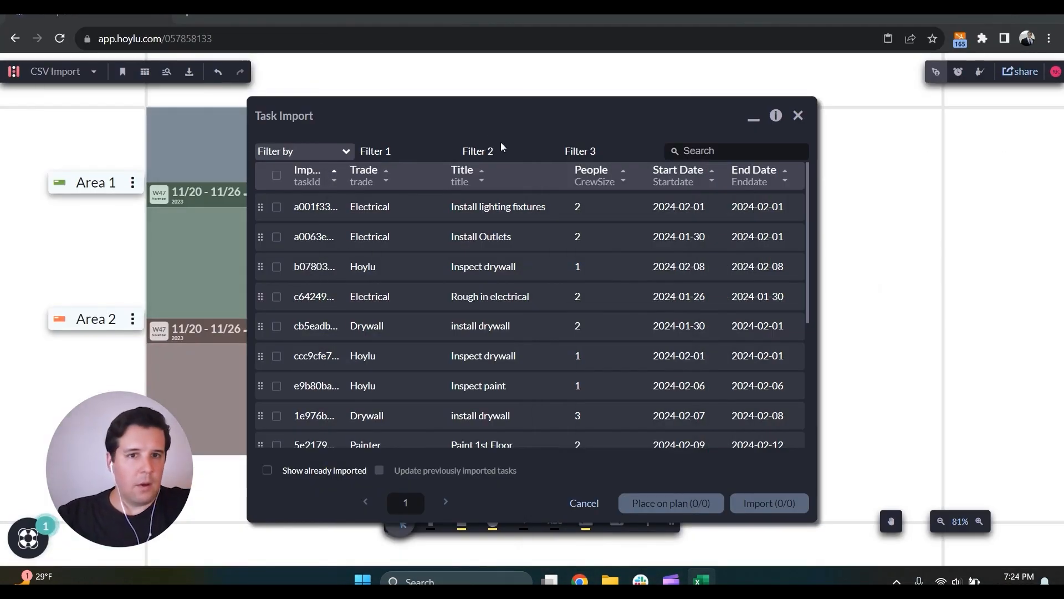
pyautogui.click(304, 153)
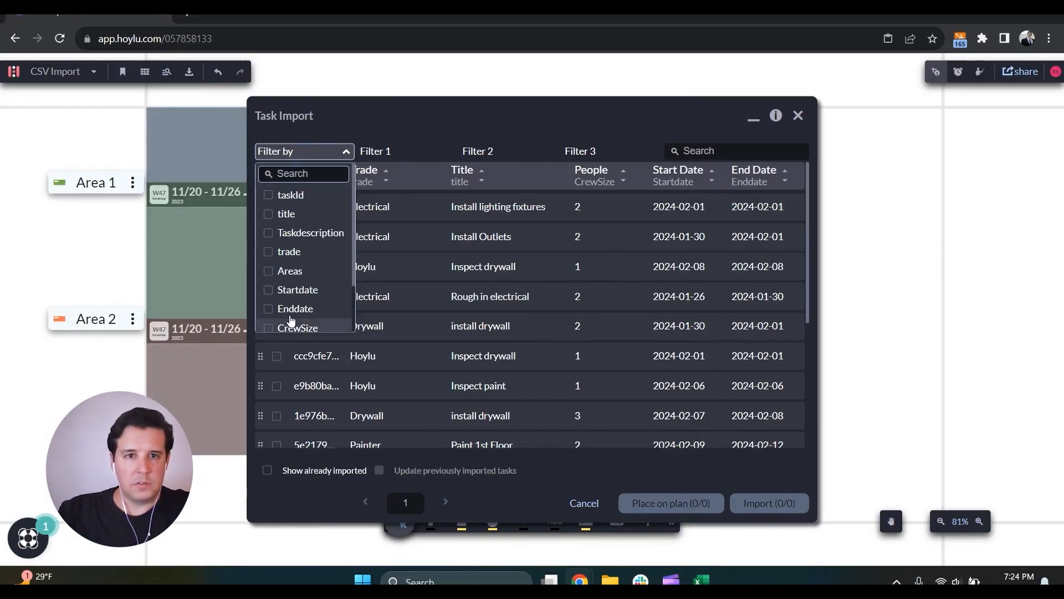
pyautogui.click(324, 156)
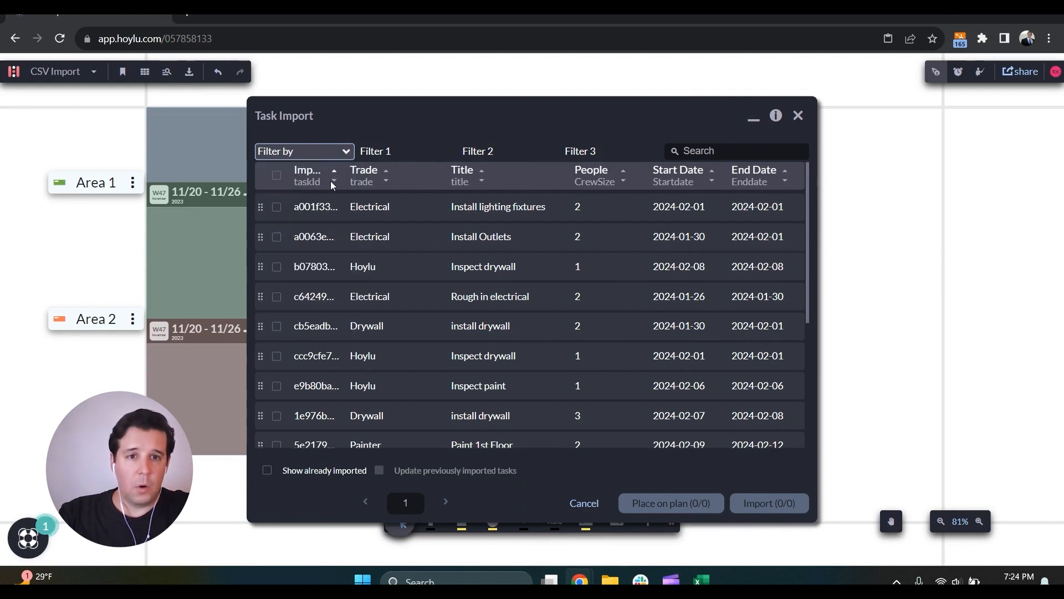
# Select all tasks in the import list and extend the plan to cover their dates
pyautogui.click(277, 177)
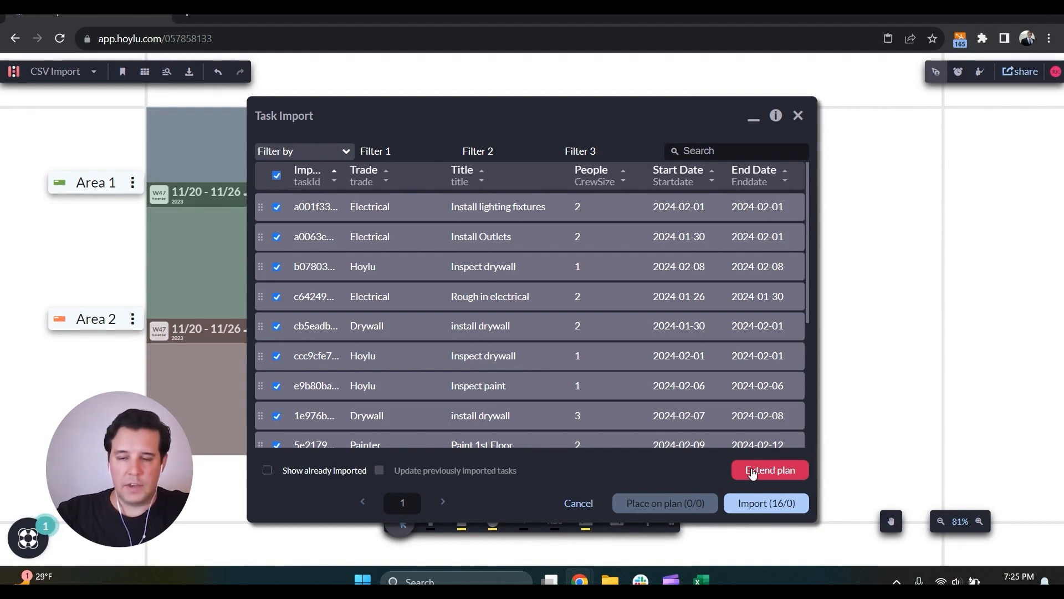
pyautogui.click(776, 470)
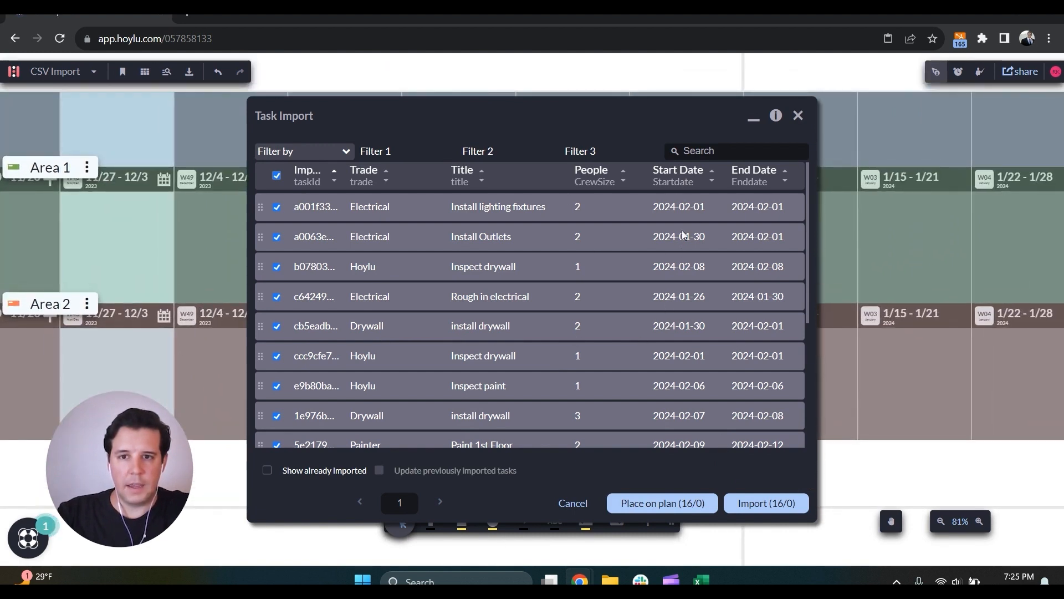
pyautogui.scroll(-2, 679, 233)
pyautogui.scroll(-5, 674, 238)
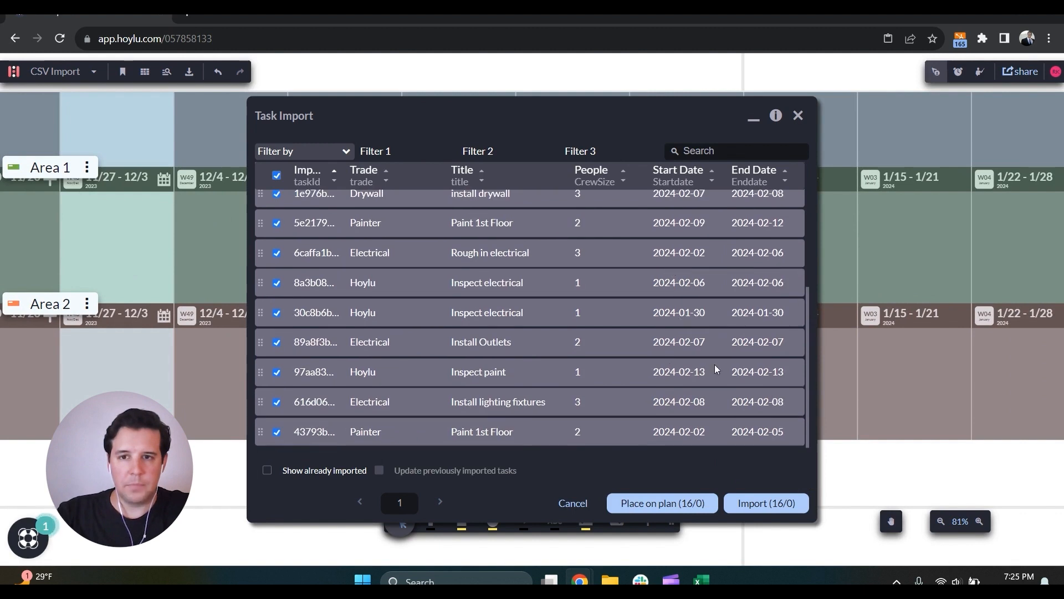
pyautogui.scroll(8, 686, 248)
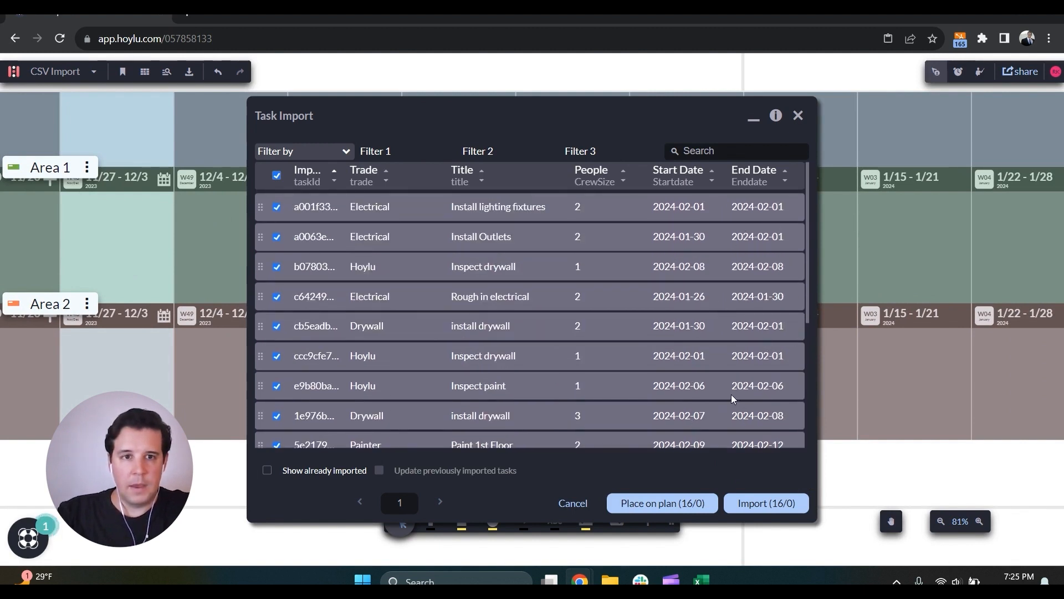
# Import the selected tasks onto an empty area of the workspace without placing them on the plan
pyautogui.moveTo(71, 397); pyautogui.dragTo(203, 444)
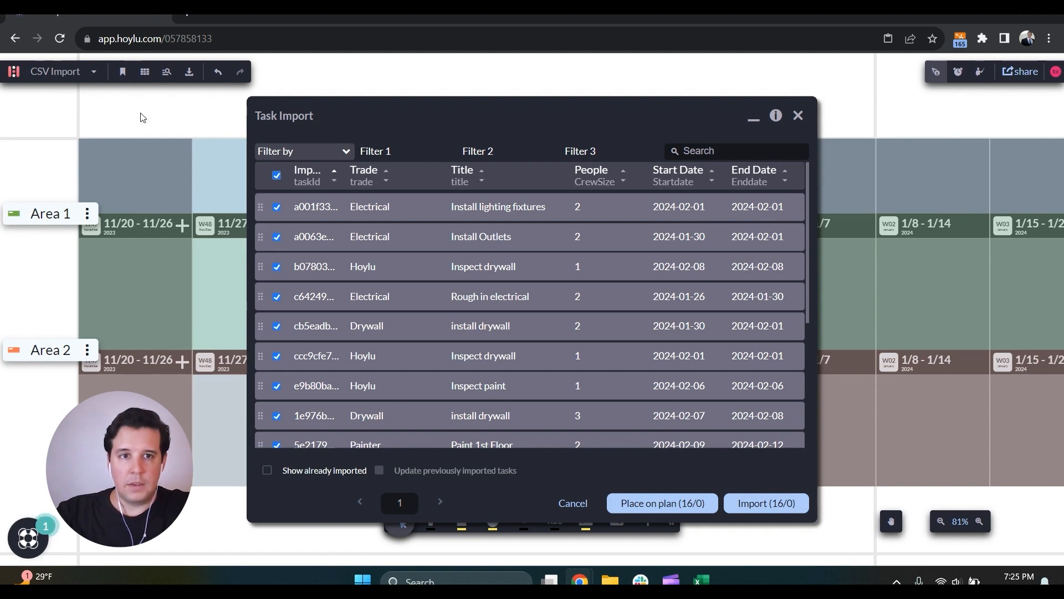
pyautogui.scroll(5, 150, 222)
pyautogui.moveTo(150, 232); pyautogui.dragTo(155, 285)
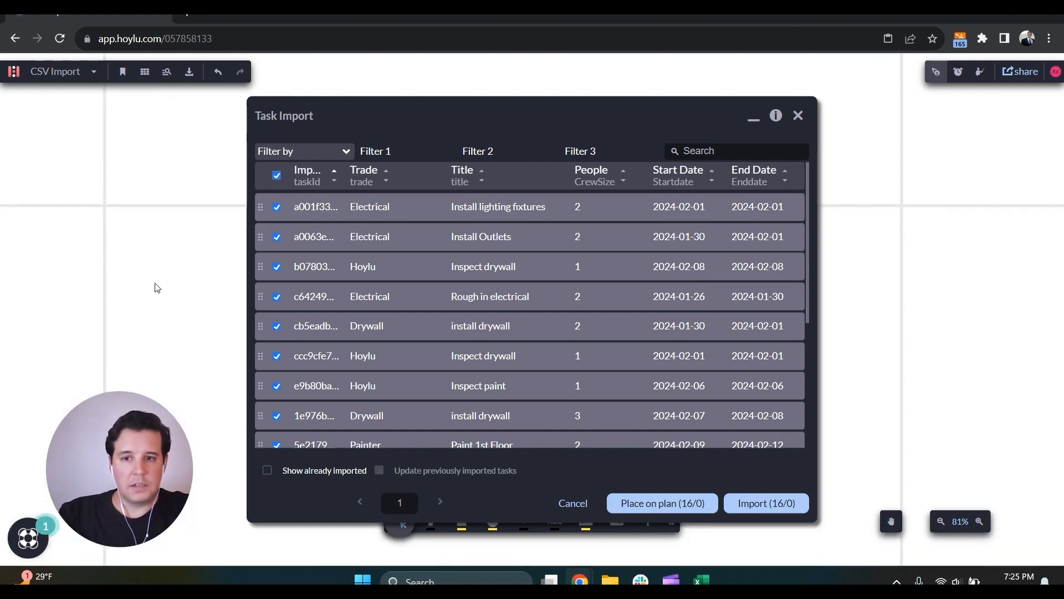
pyautogui.click(784, 503)
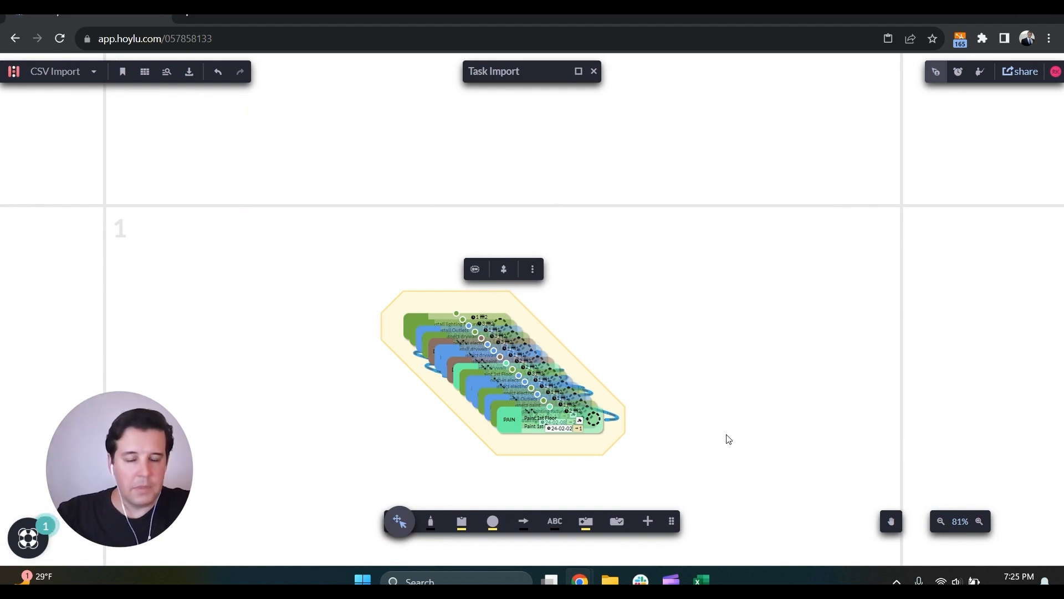
# Move the Install lighting fixtures task out of the imported pile to the empty space beside it
pyautogui.moveTo(727, 435); pyautogui.dragTo(733, 408)
pyautogui.moveTo(531, 391); pyautogui.dragTo(683, 425)
pyautogui.click(642, 447)
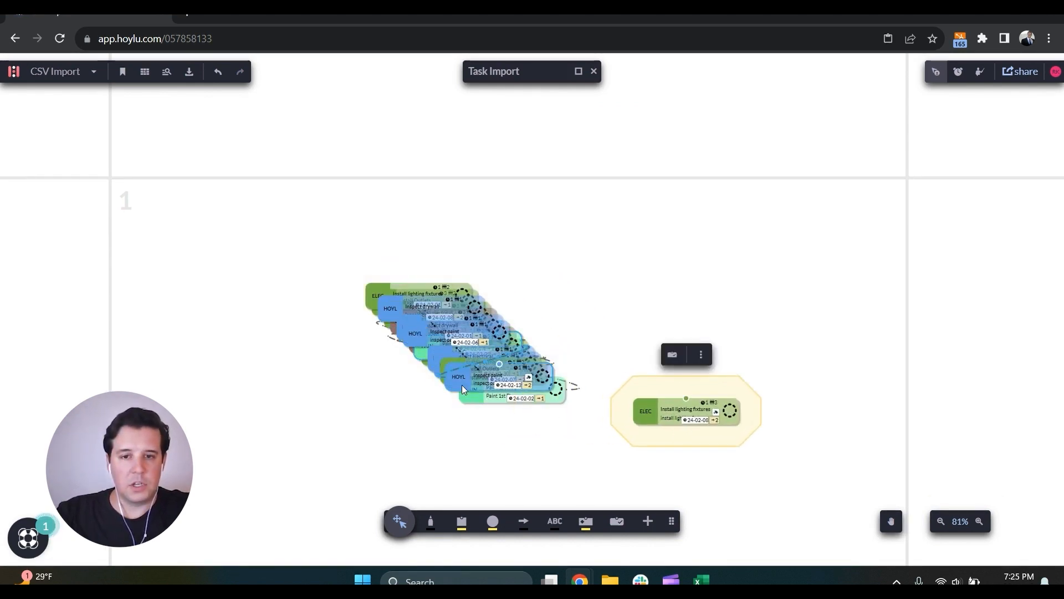
# Pull the Inspect paint task out of the imported pile, and undo the task moves together with the import
pyautogui.moveTo(463, 388); pyautogui.dragTo(327, 421)
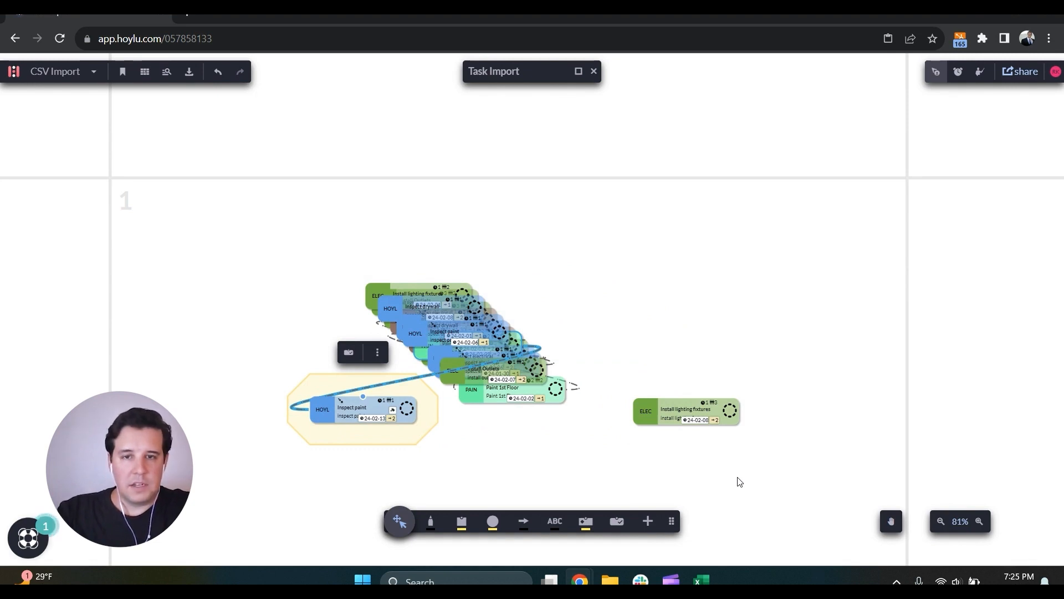
pyautogui.click(222, 72)
pyautogui.click(222, 72)
pyautogui.click(222, 72)
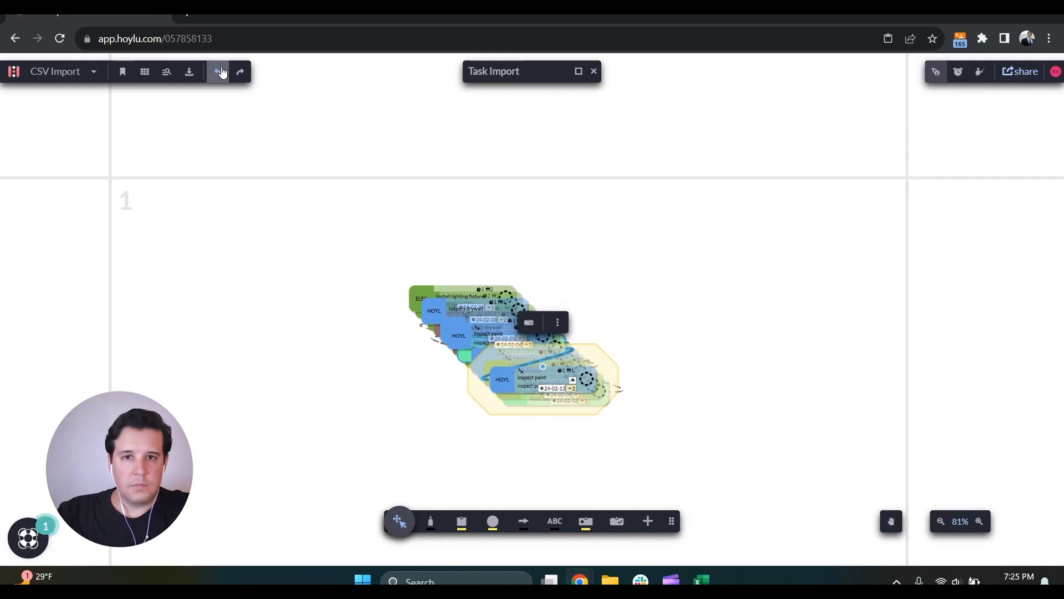
pyautogui.click(221, 72)
# Reopen the task import list, select all tasks and place them on the plan
pyautogui.click(578, 71)
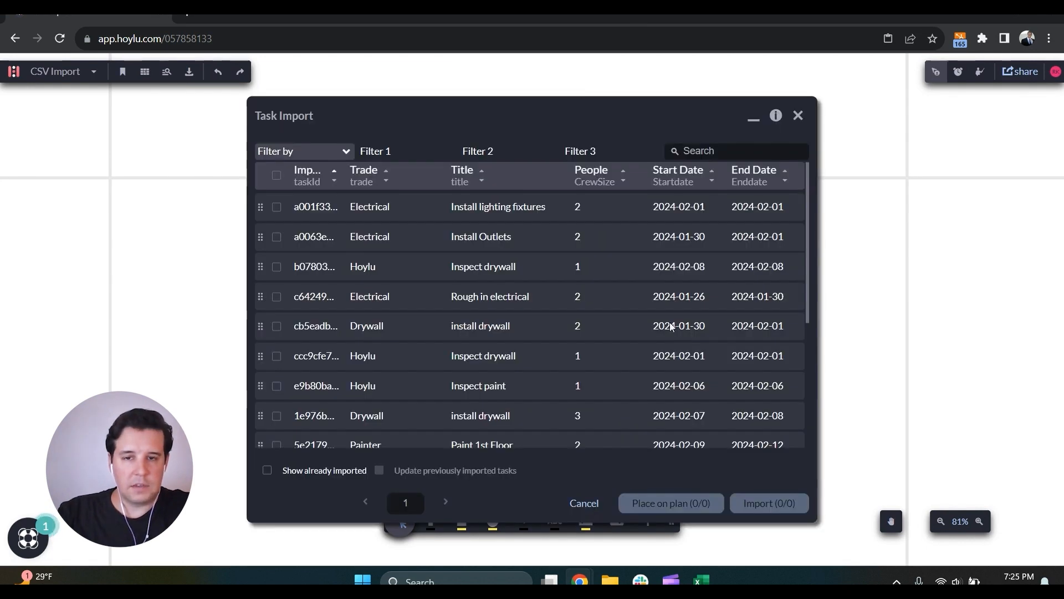
pyautogui.click(753, 118)
pyautogui.click(579, 72)
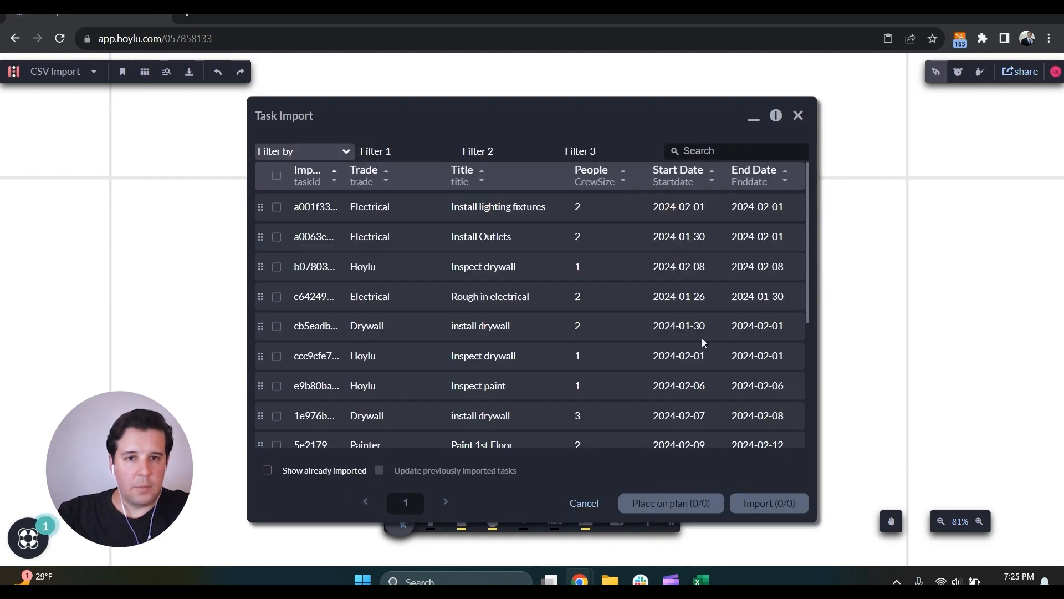
pyautogui.moveTo(174, 398); pyautogui.dragTo(186, 123)
pyautogui.moveTo(181, 325); pyautogui.dragTo(153, 158)
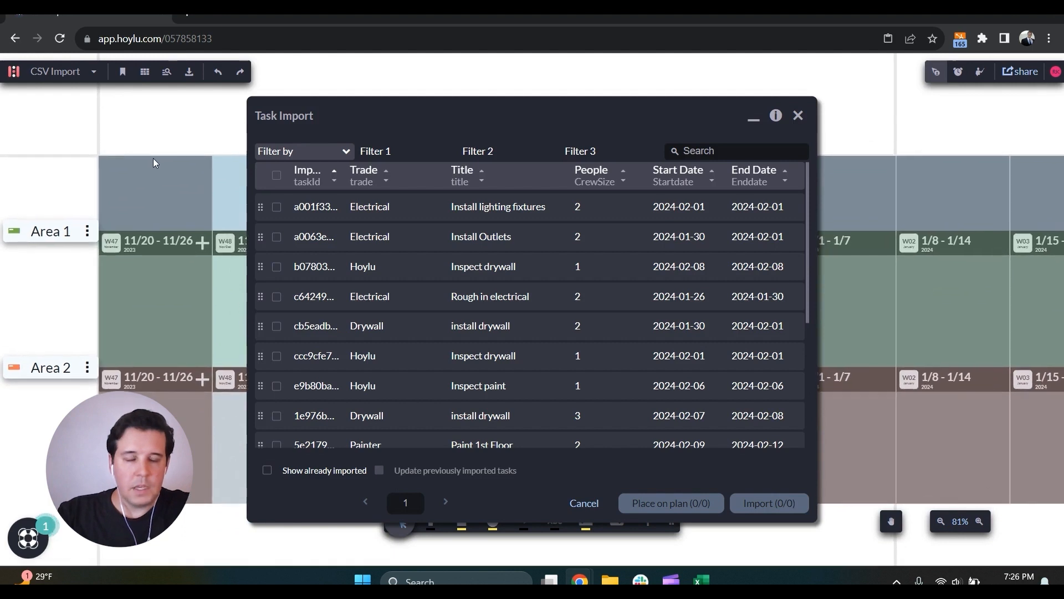
pyautogui.click(279, 180)
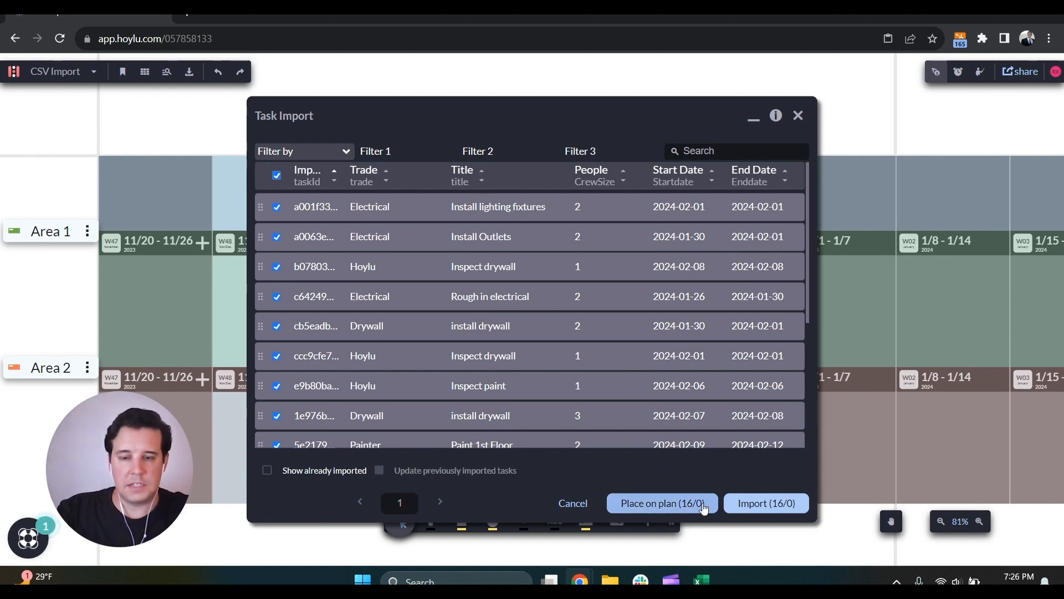
pyautogui.click(665, 503)
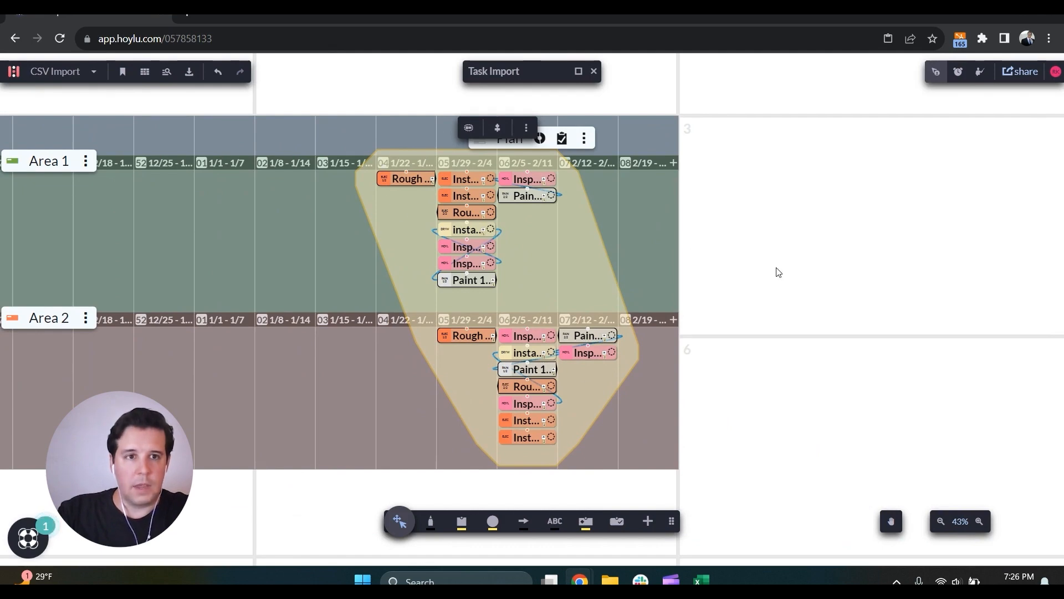
# Deselect the placed tasks and expand the 1/29 - 2/4 week into daily columns
pyautogui.scroll(2, 778, 271)
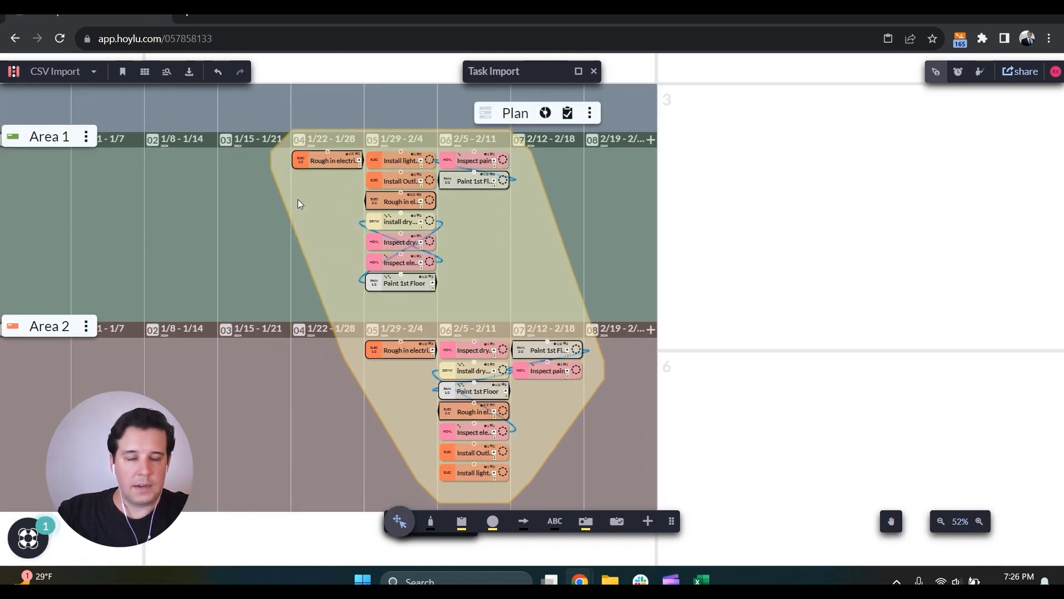
pyautogui.click(728, 446)
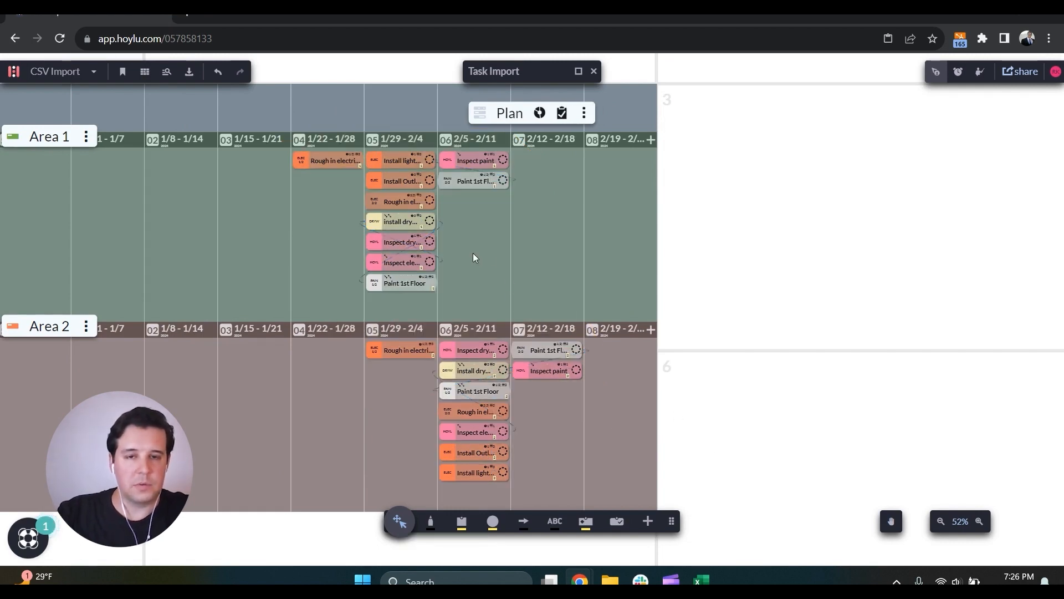
pyautogui.scroll(4, 467, 226)
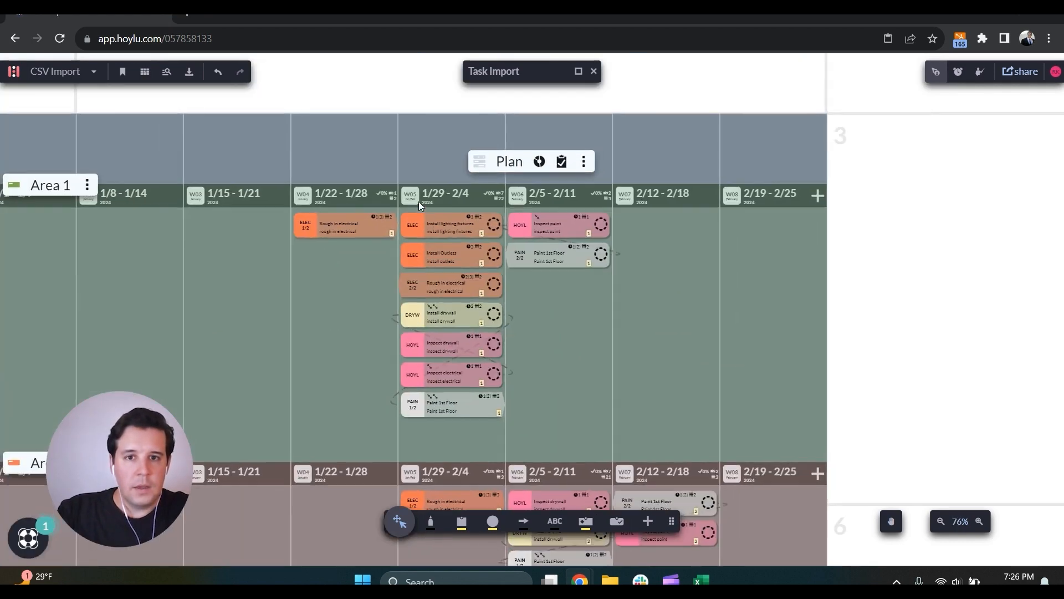
pyautogui.click(415, 203)
# Clean up the overlapping tasks in the Area 1 swimlane
pyautogui.moveTo(693, 368); pyautogui.dragTo(516, 368)
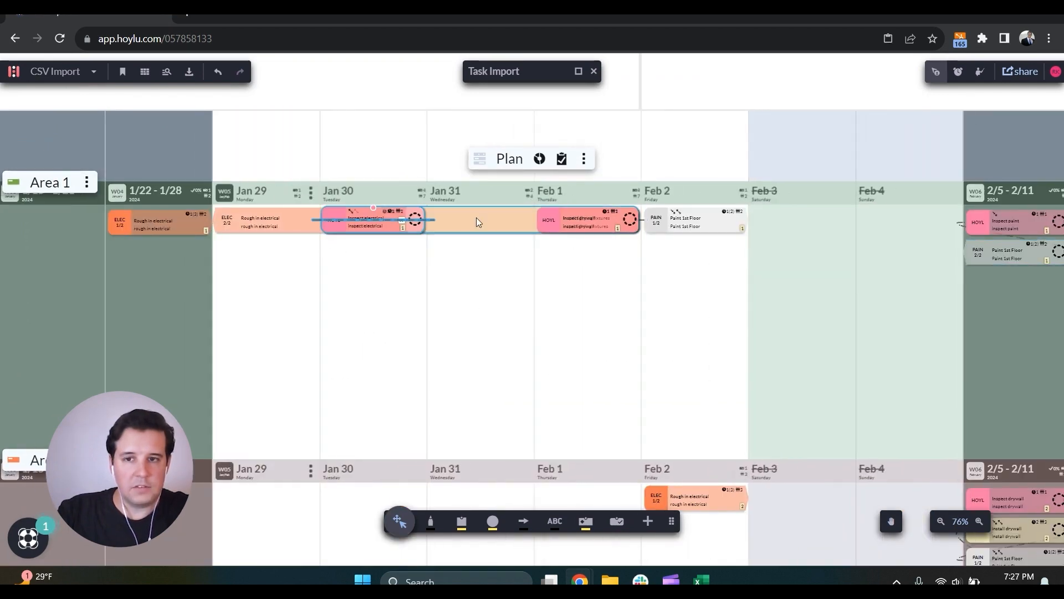
pyautogui.moveTo(775, 322); pyautogui.dragTo(796, 326)
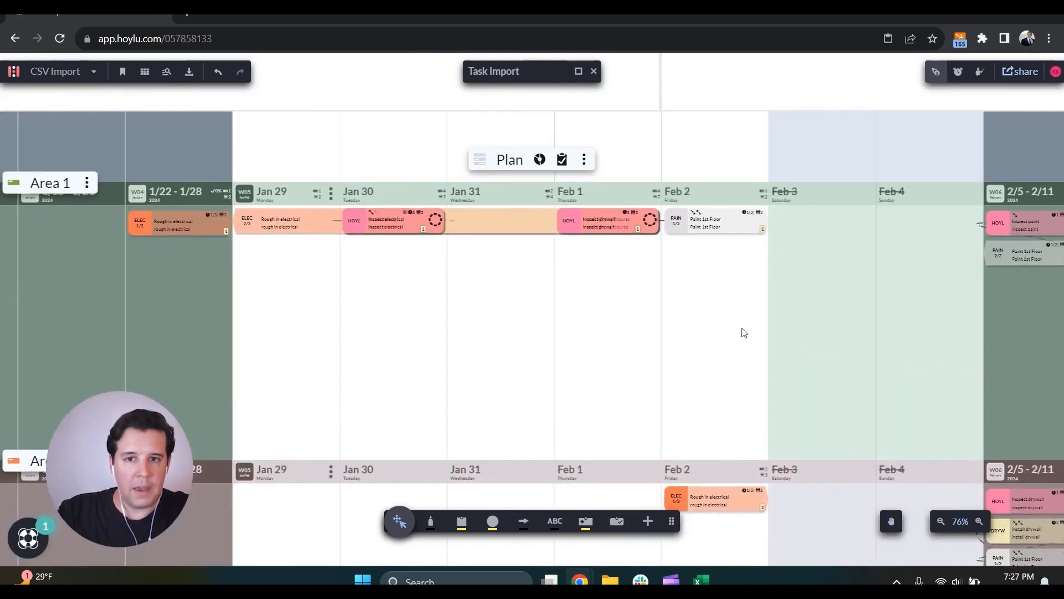
pyautogui.scroll(-2, 688, 326)
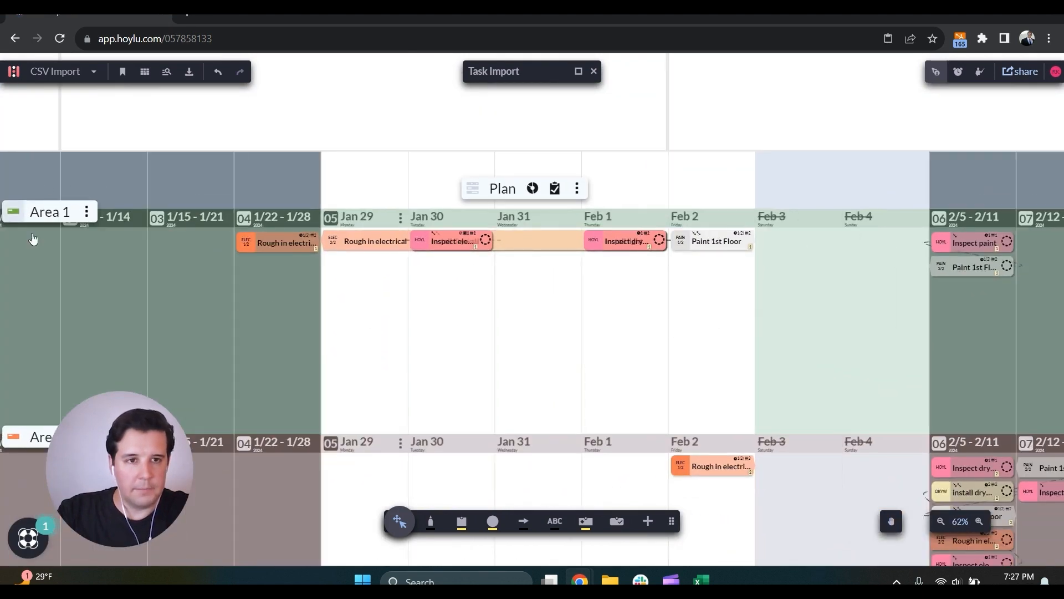
pyautogui.click(87, 211)
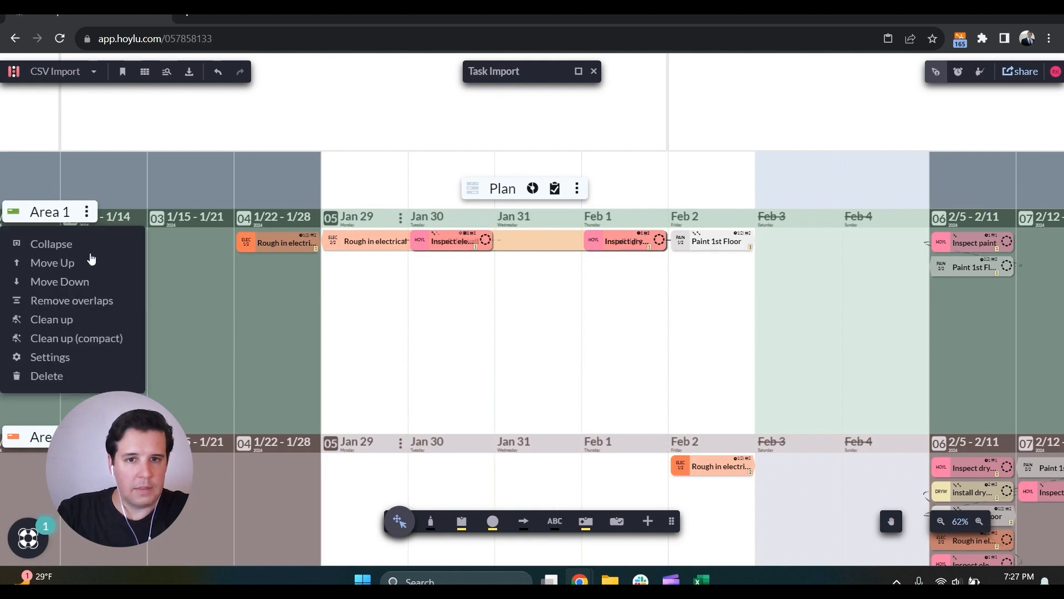
pyautogui.click(67, 321)
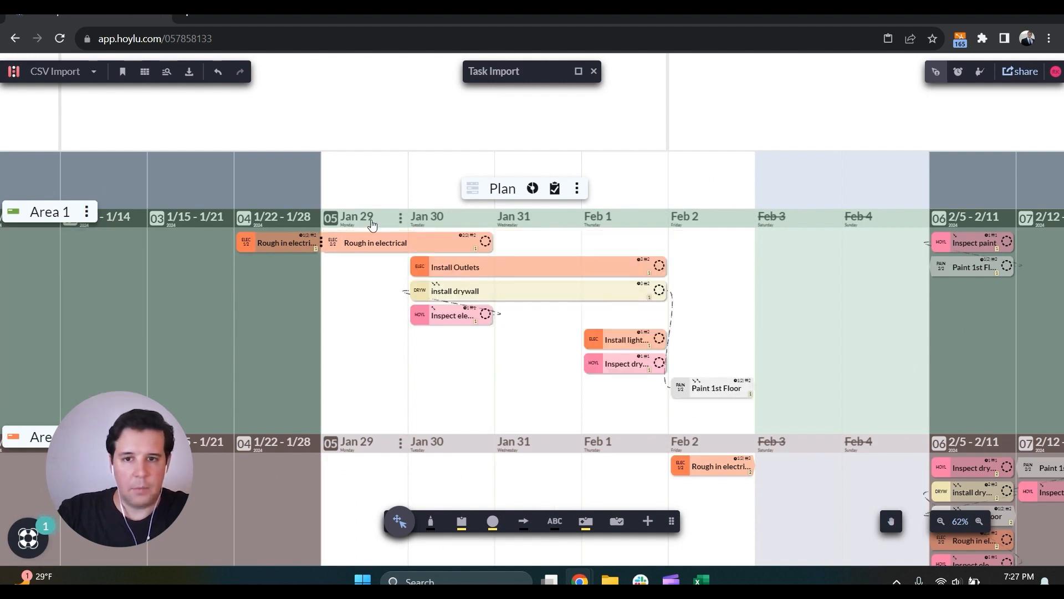
# Expand the 2/5 - 2/11 week into daily columns and clean up the overlapping tasks in the Area 2 swimlane
pyautogui.moveTo(855, 364); pyautogui.dragTo(707, 347)
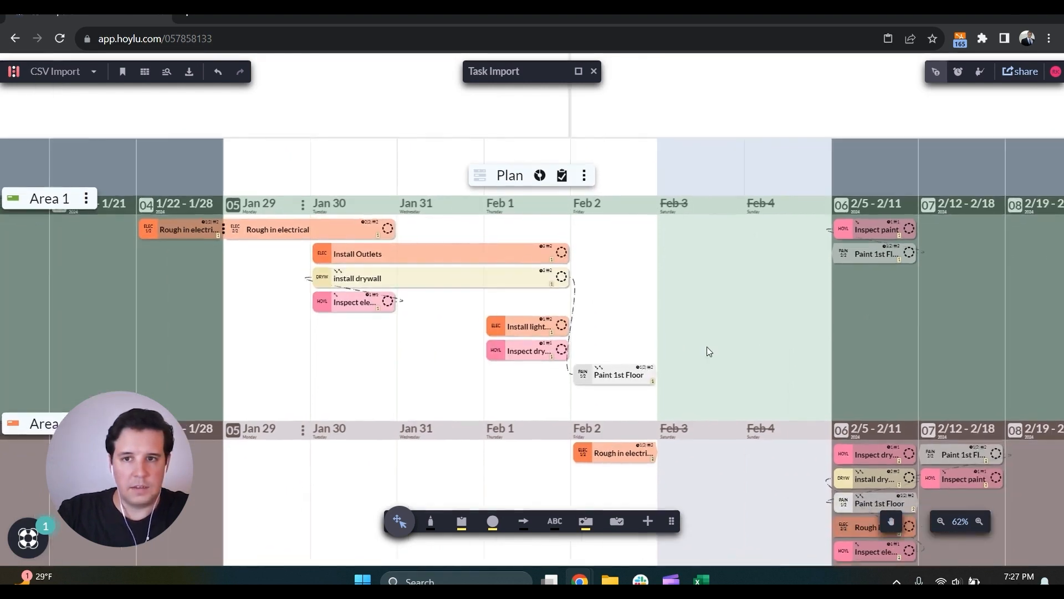
pyautogui.click(792, 199)
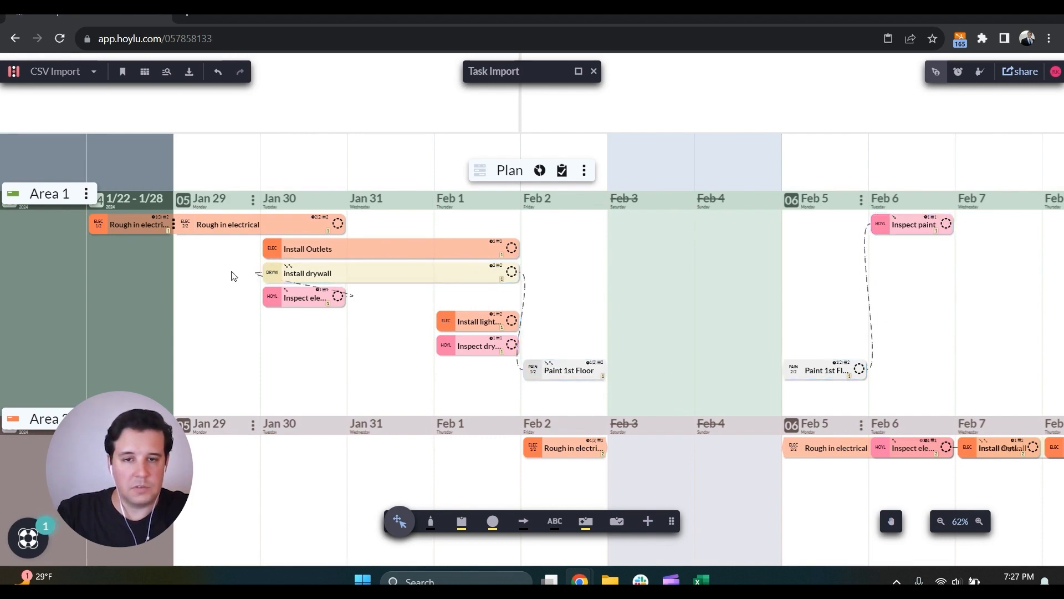
pyautogui.scroll(-5, 323, 236)
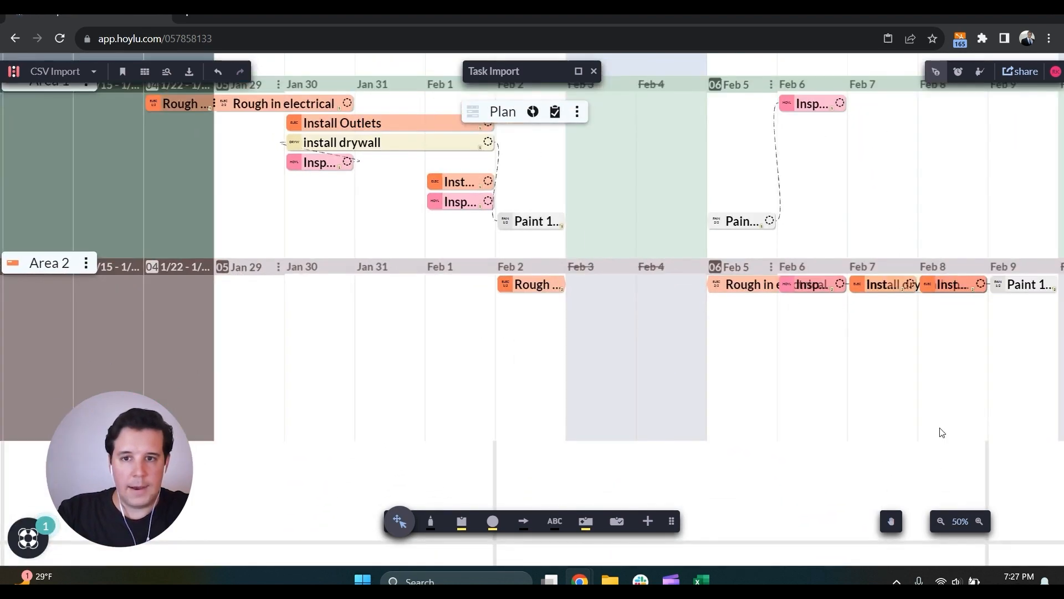
pyautogui.hscroll(10, 649, 416)
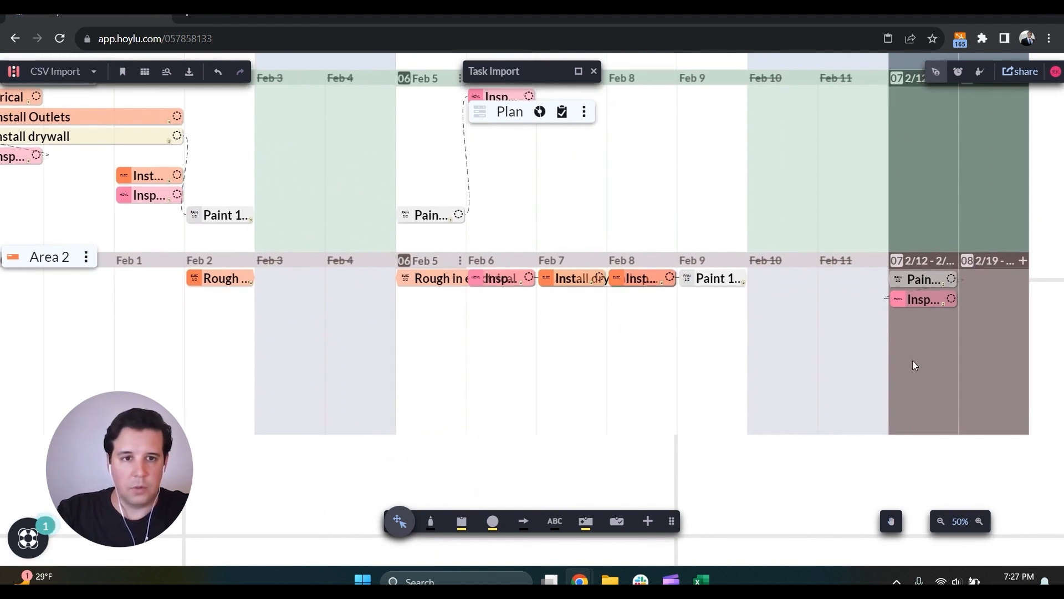
pyautogui.click(86, 257)
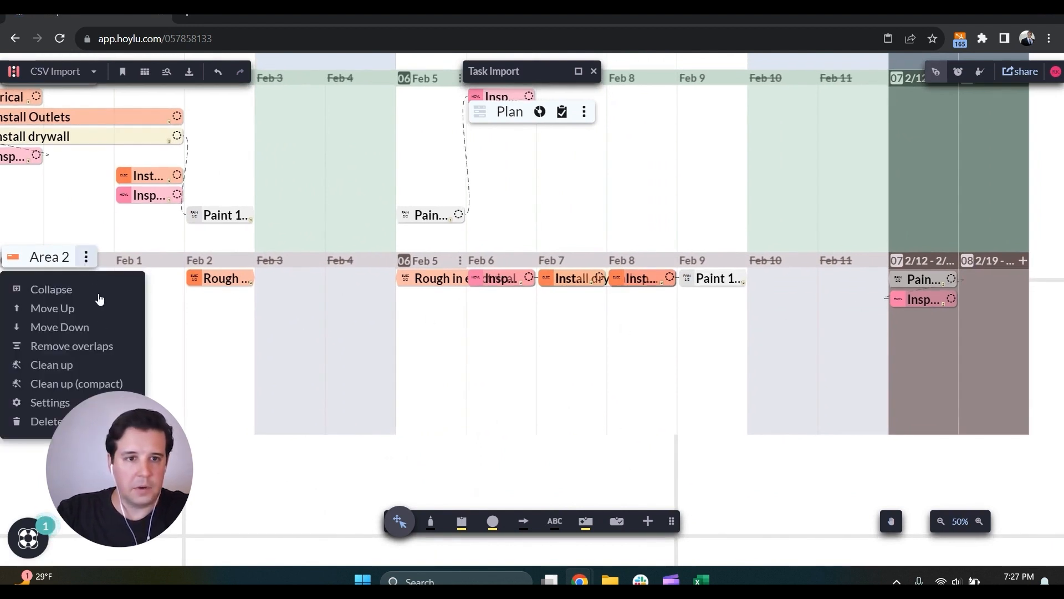
pyautogui.click(61, 370)
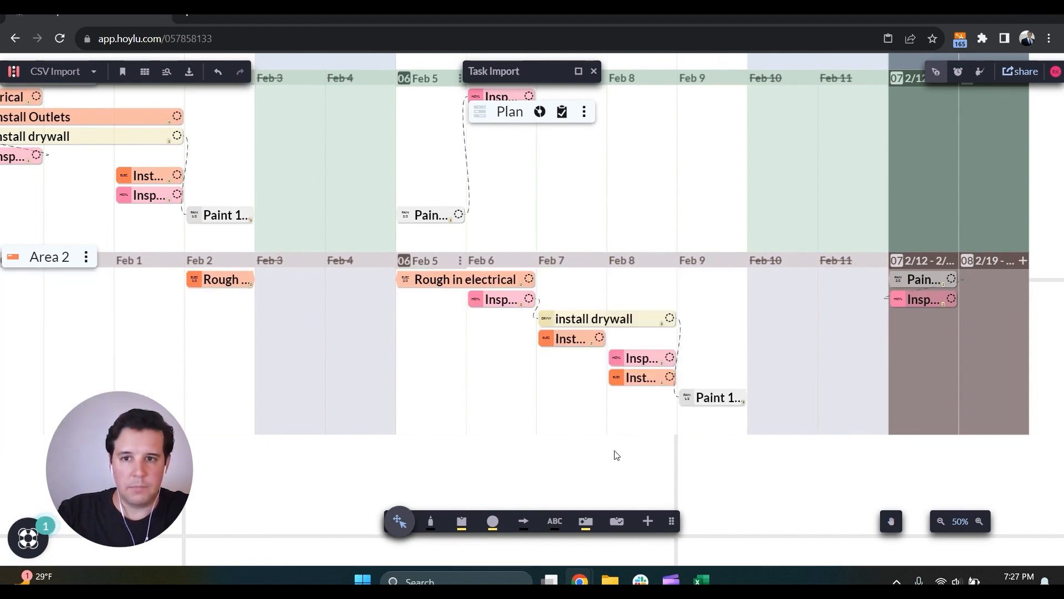
# Export the plan's tasks to a CSV file from its Insights Panel and show the browser's recent downloads
pyautogui.scroll(-2, 503, 391)
pyautogui.moveTo(217, 342); pyautogui.dragTo(415, 364)
pyautogui.scroll(5, 518, 311)
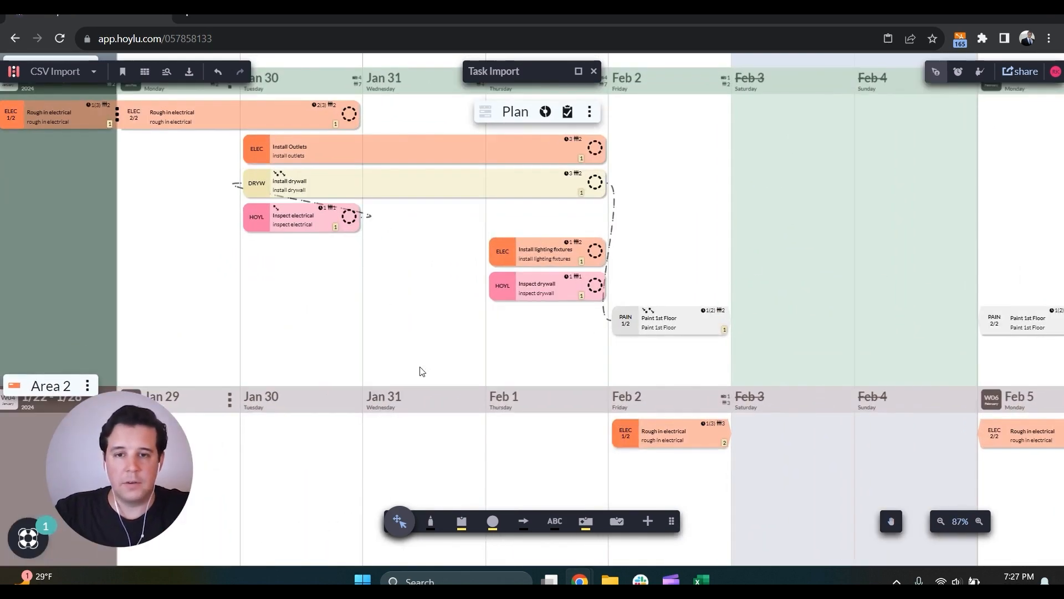
pyautogui.scroll(-3, 421, 371)
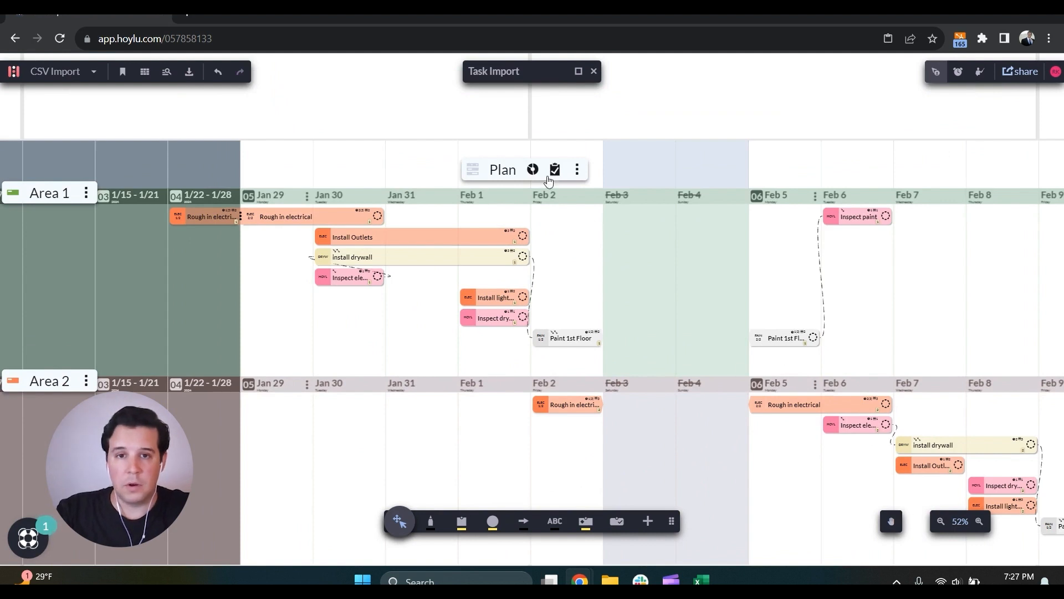
pyautogui.click(533, 169)
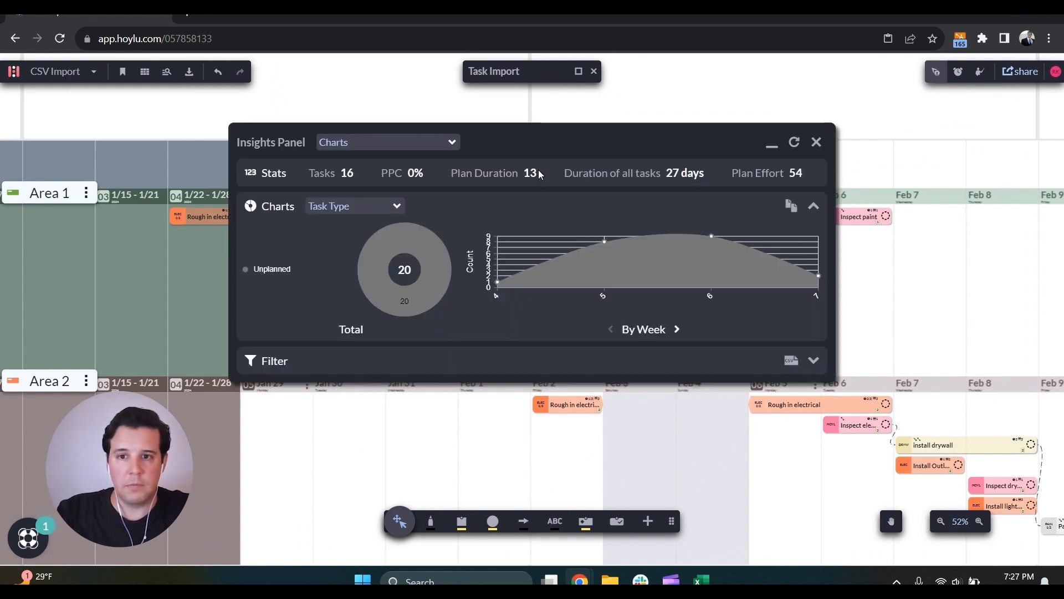
pyautogui.click(792, 360)
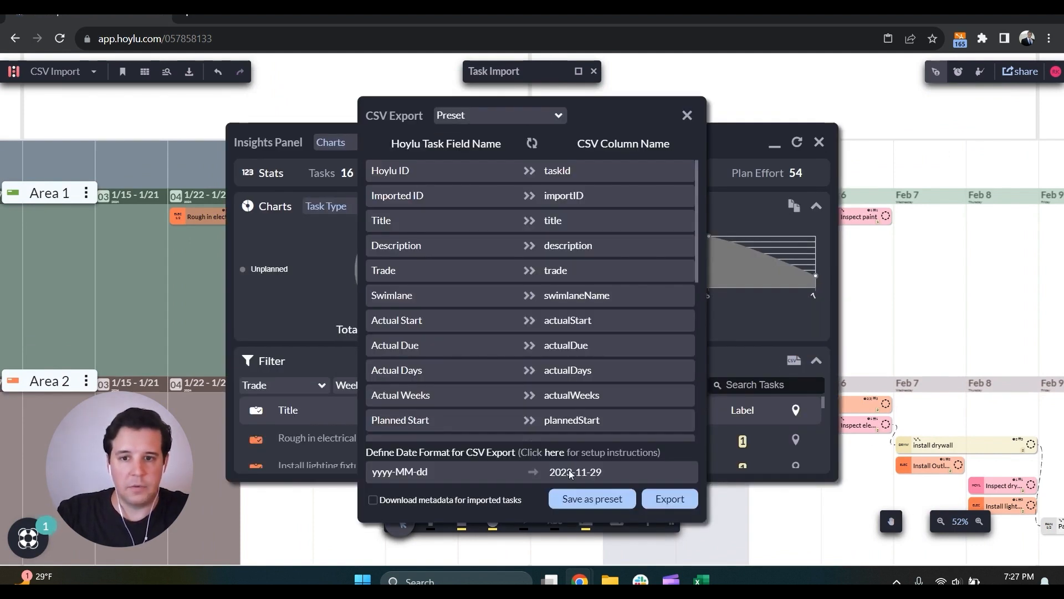
pyautogui.click(671, 499)
pyautogui.click(981, 39)
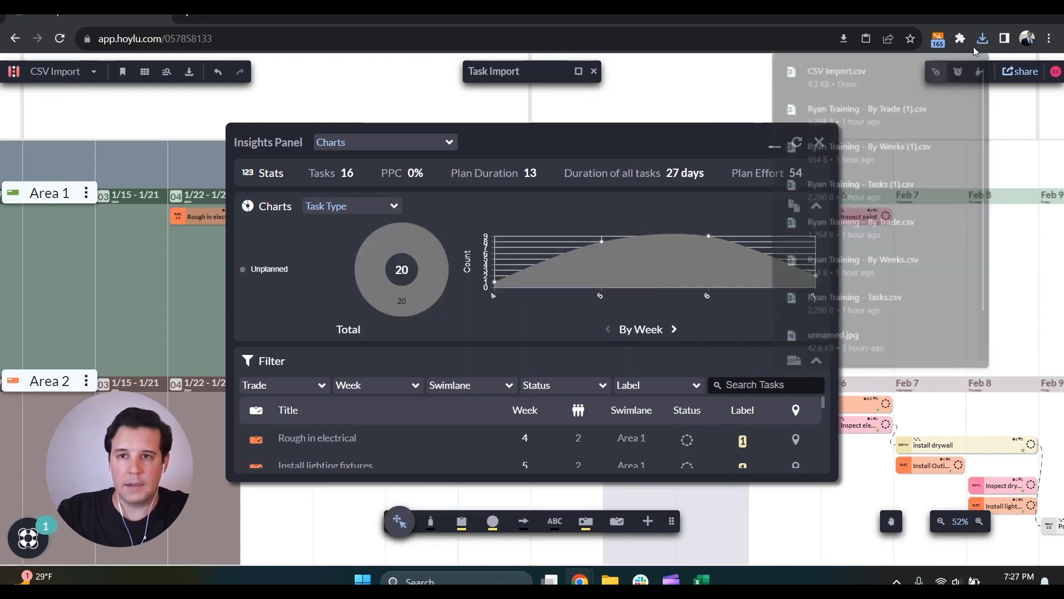